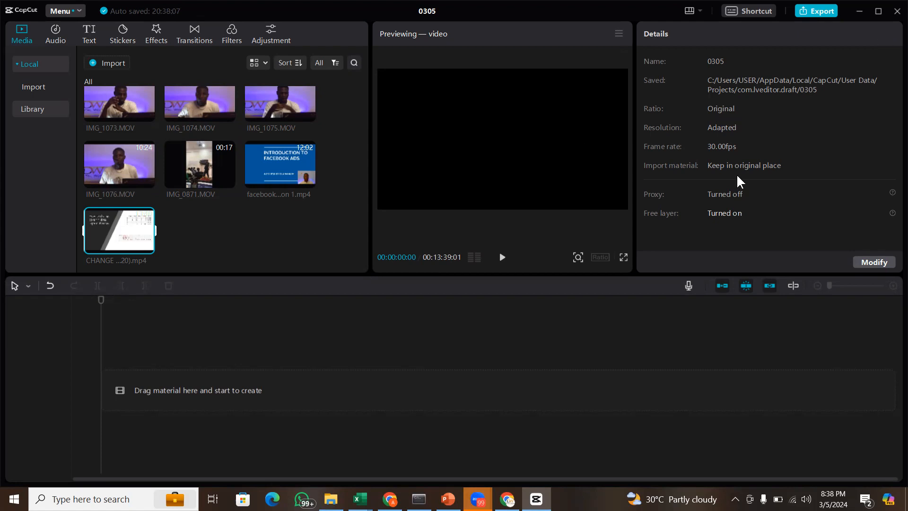
Preview the introduction to Facebook ads clip from the imported media at full-screen size
click(796, 94)
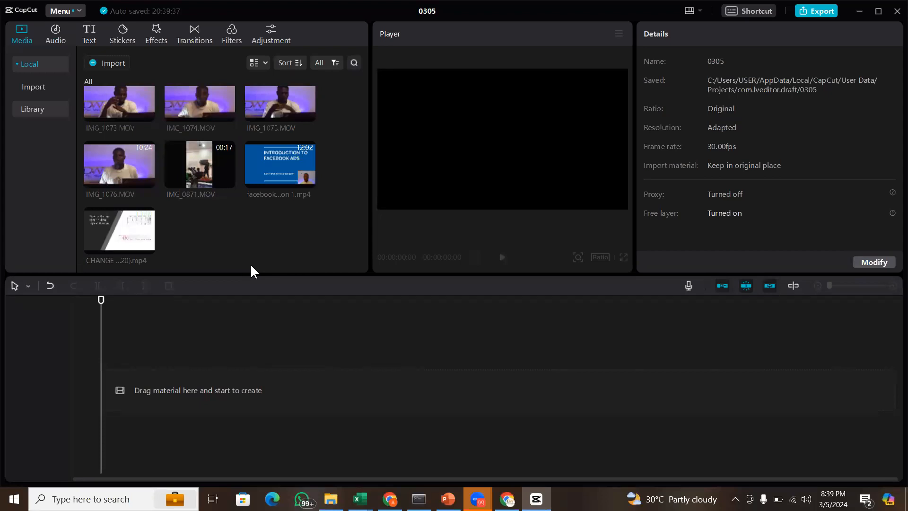
click(265, 177)
key(space)
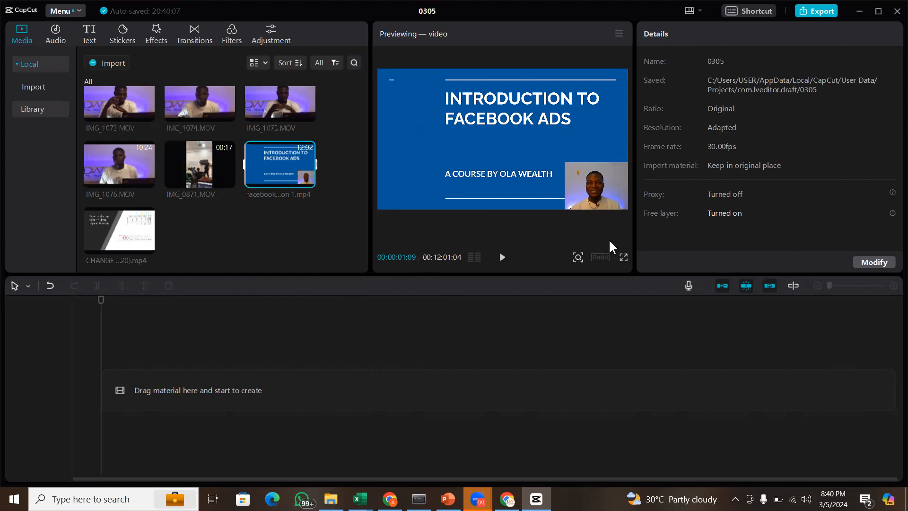
click(623, 258)
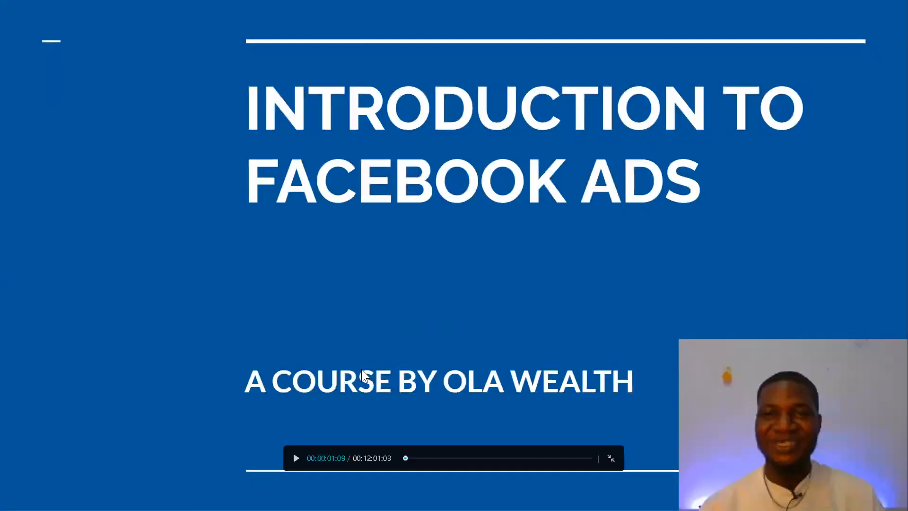
key(Escape)
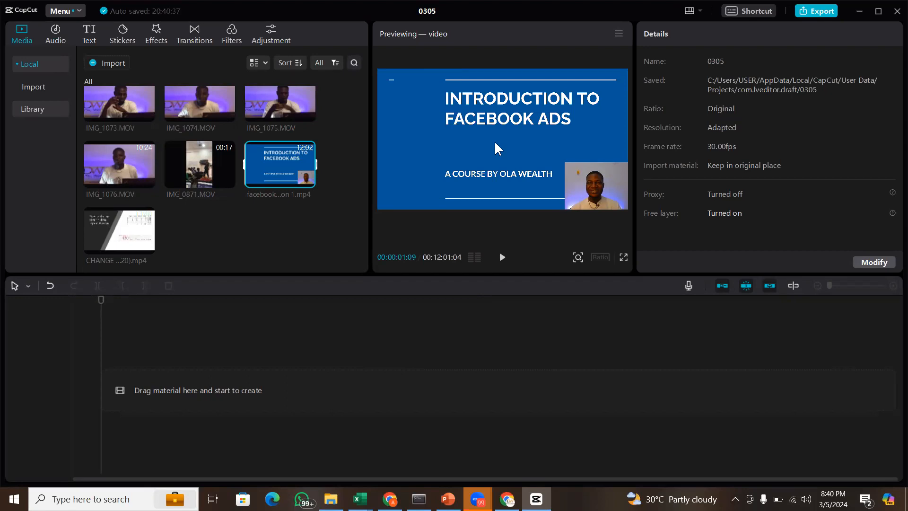
click(623, 259)
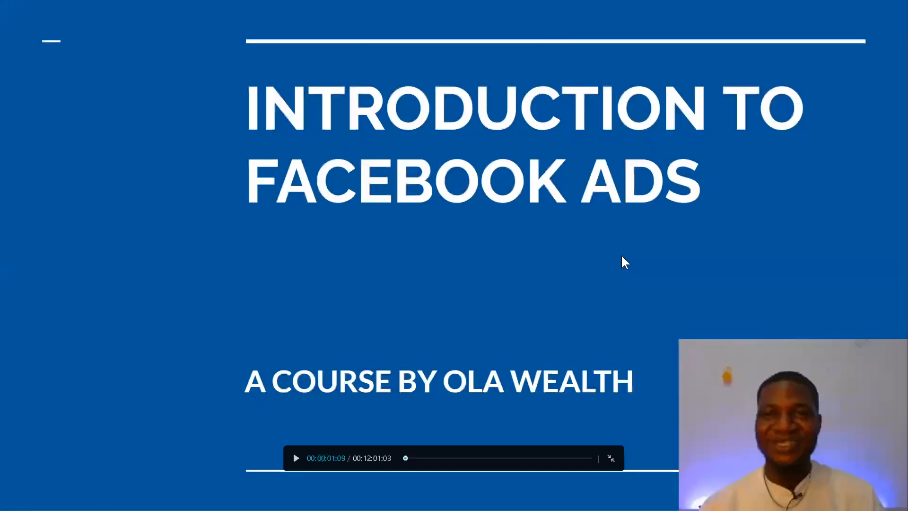
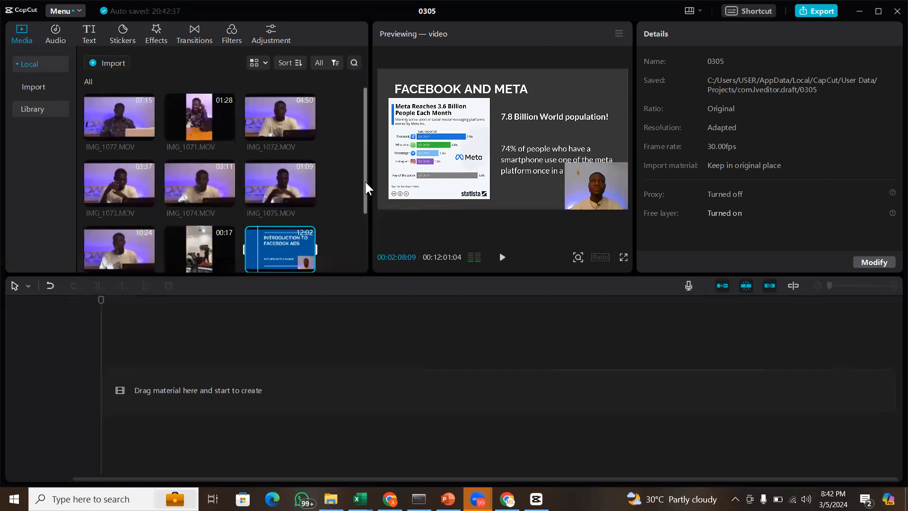
Add the imported CHANGE COLUMN DTYPE video at the start of the empty timeline
drag(365, 181, 355, 255)
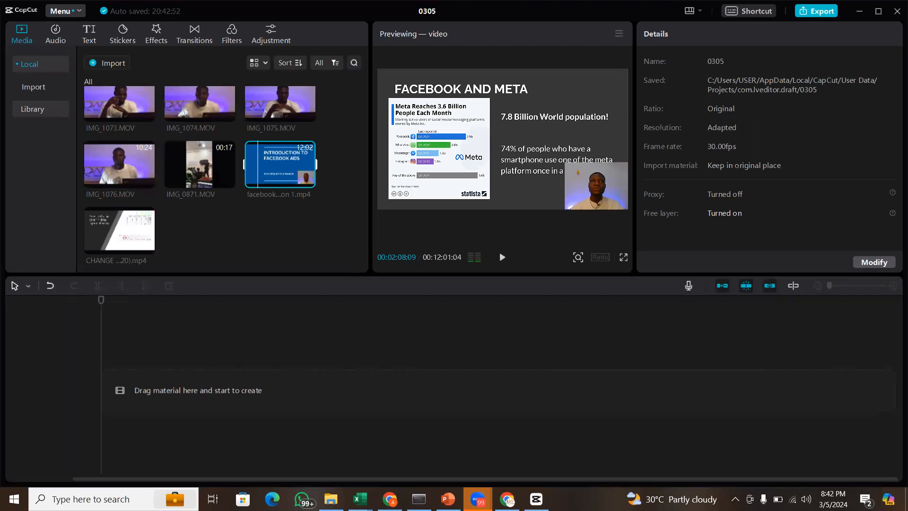
mouse_move(478, 497)
drag(107, 228, 110, 368)
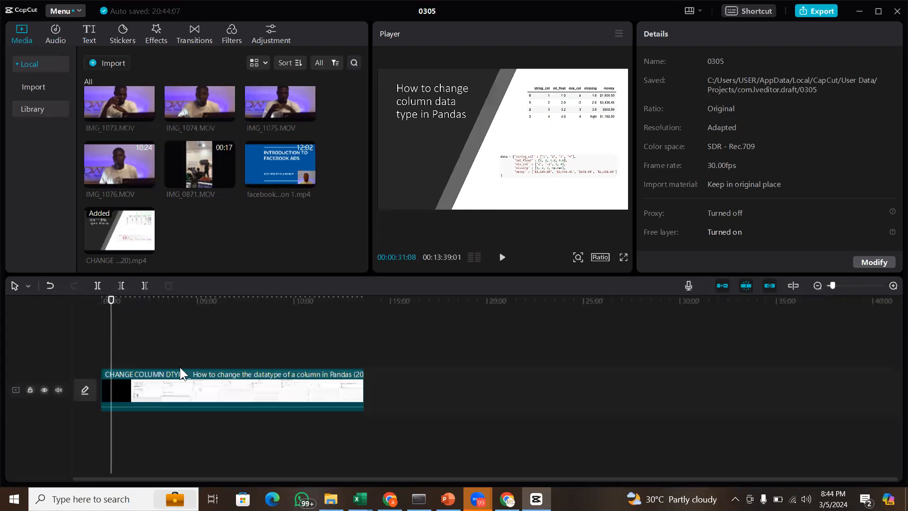
Review the CHANGE COLUMN DTYPE clip at full-screen size and scrub through its slide and notebook sections
click(624, 256)
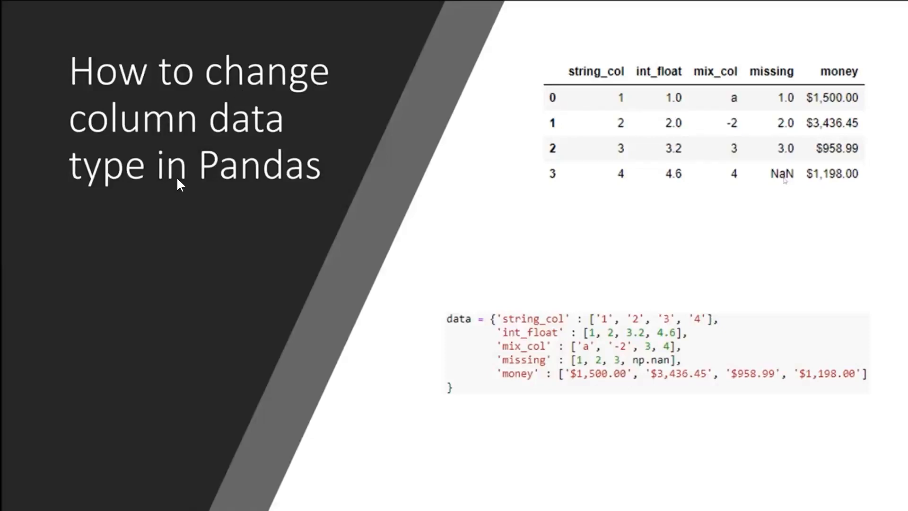
key(Escape)
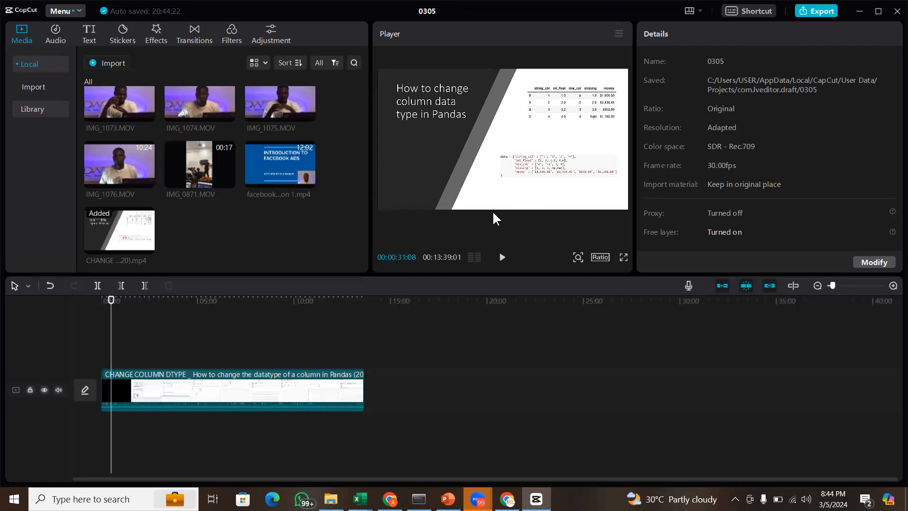
click(112, 300)
drag(112, 301, 267, 328)
key(space)
key(space)
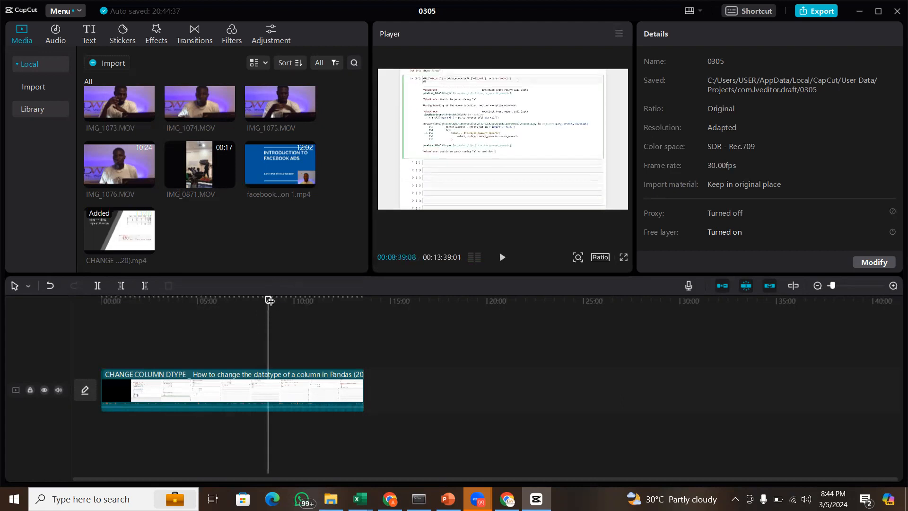
drag(135, 307, 218, 322)
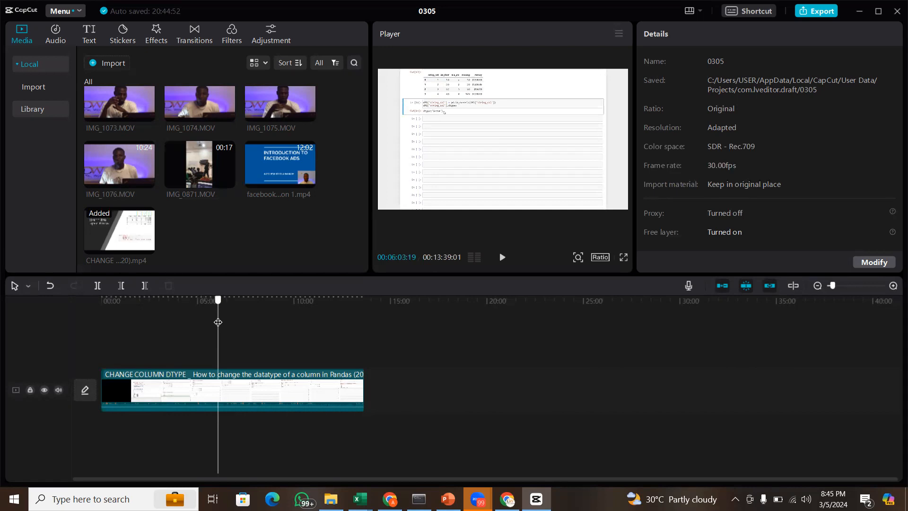
drag(218, 321, 29, 318)
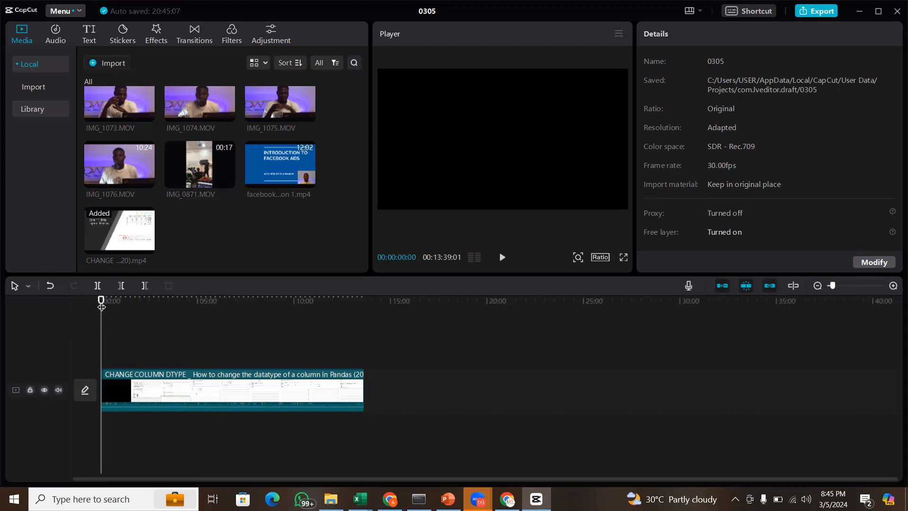
drag(101, 306, 152, 320)
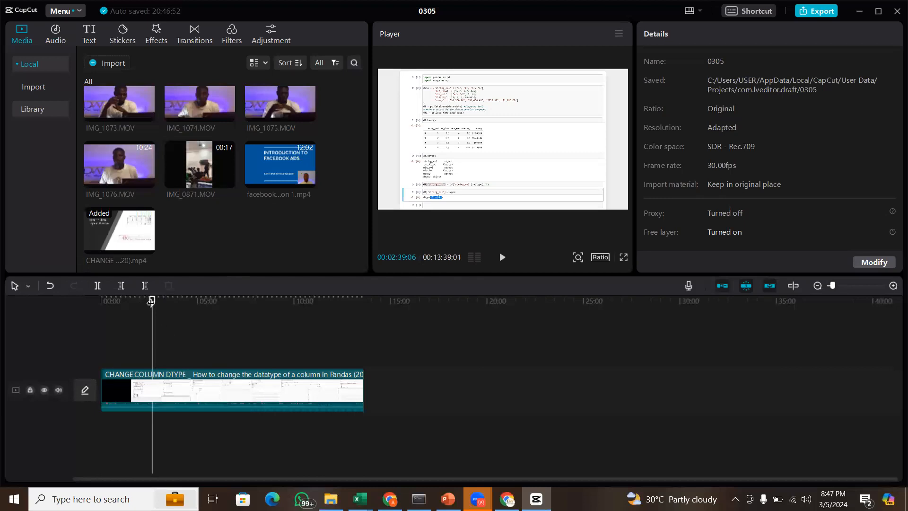
drag(153, 301, 52, 317)
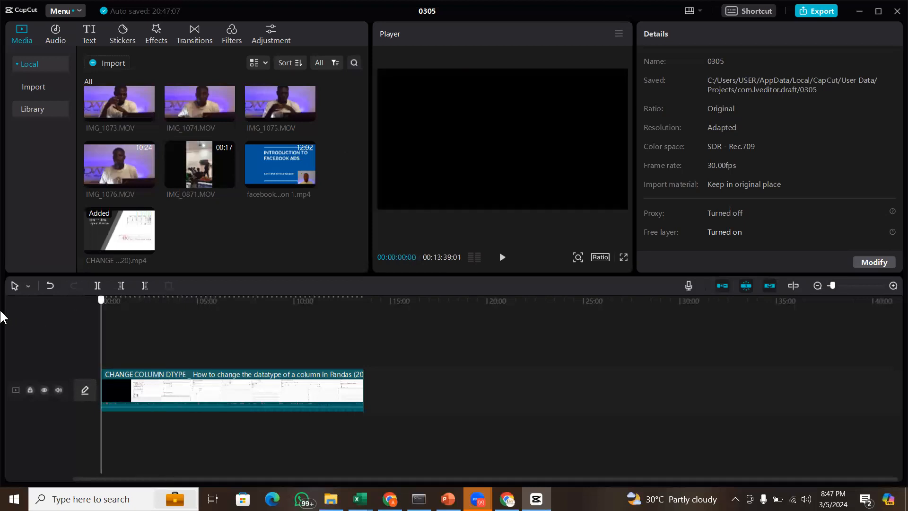
Place the playhead at about 00:02:33 in the notebook section and set the project's aspect ratio to 16:9
drag(98, 303, 150, 308)
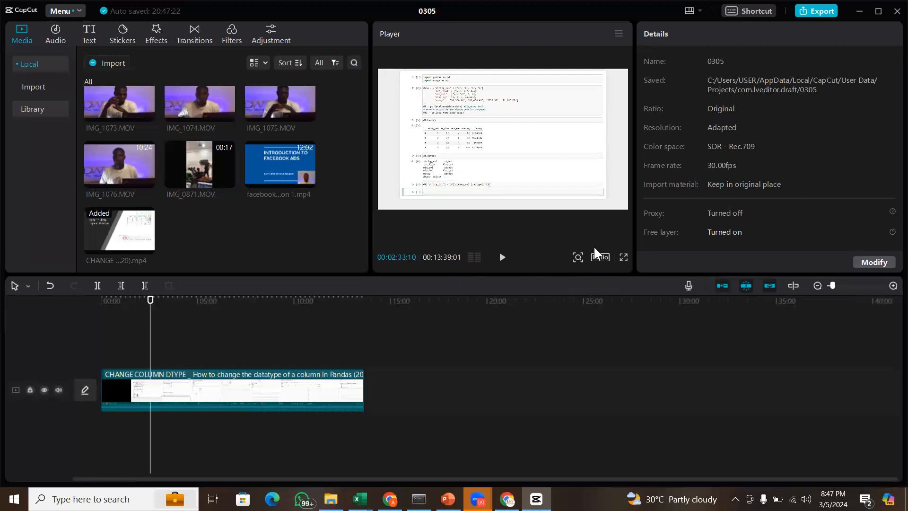
click(600, 257)
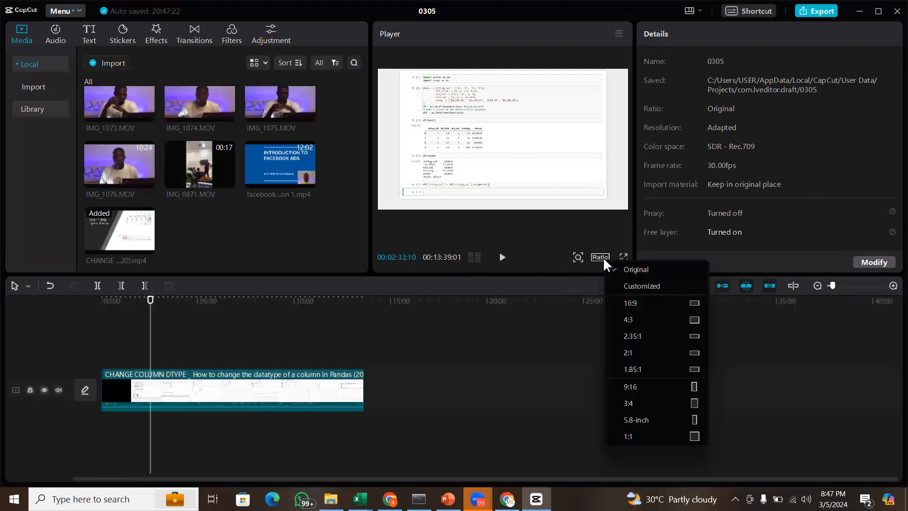
click(628, 304)
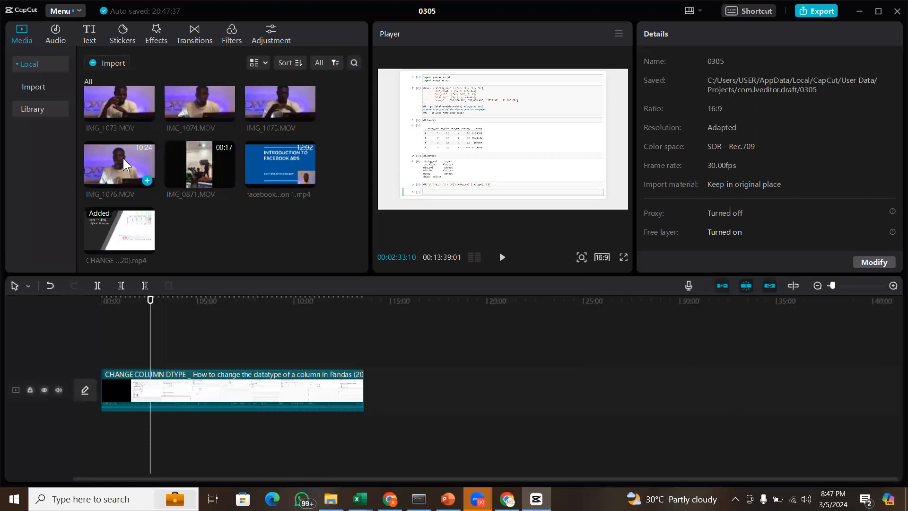
Place IMG_1076.MOV on a track above the screen recording and trim the recording's end to match that clip
drag(123, 156, 101, 351)
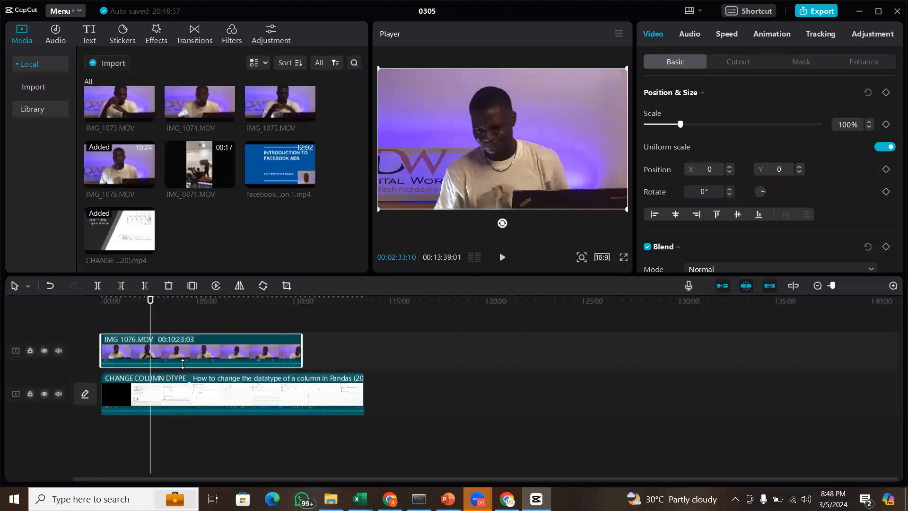
click(178, 411)
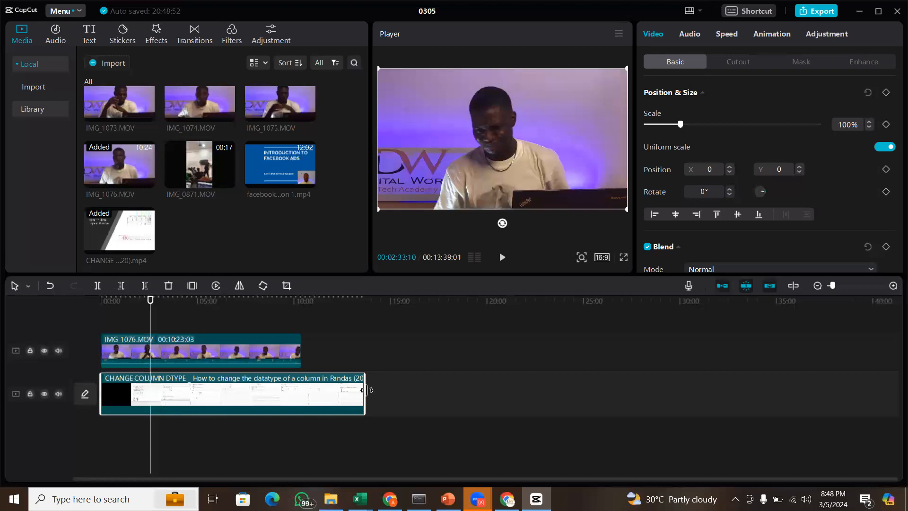
drag(364, 390, 302, 412)
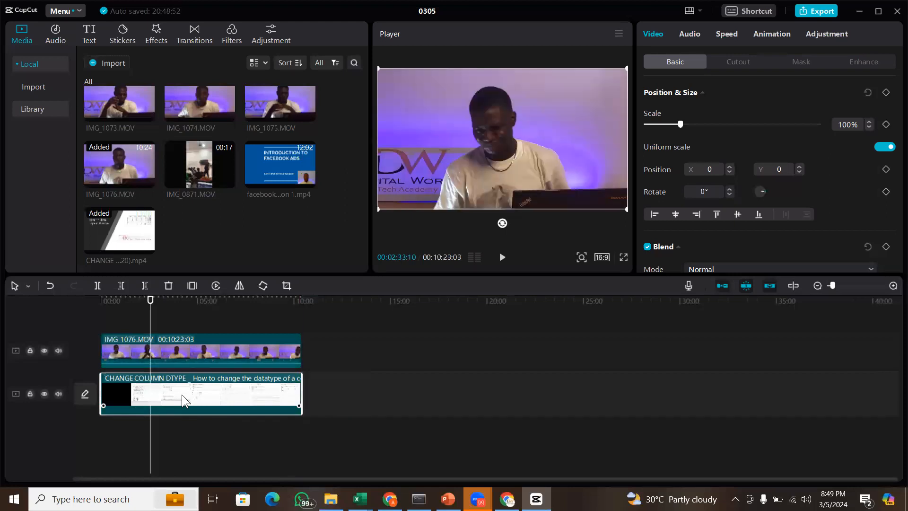
Apply a Circle mask to the IMG_1076.MOV clip on the upper track
click(178, 352)
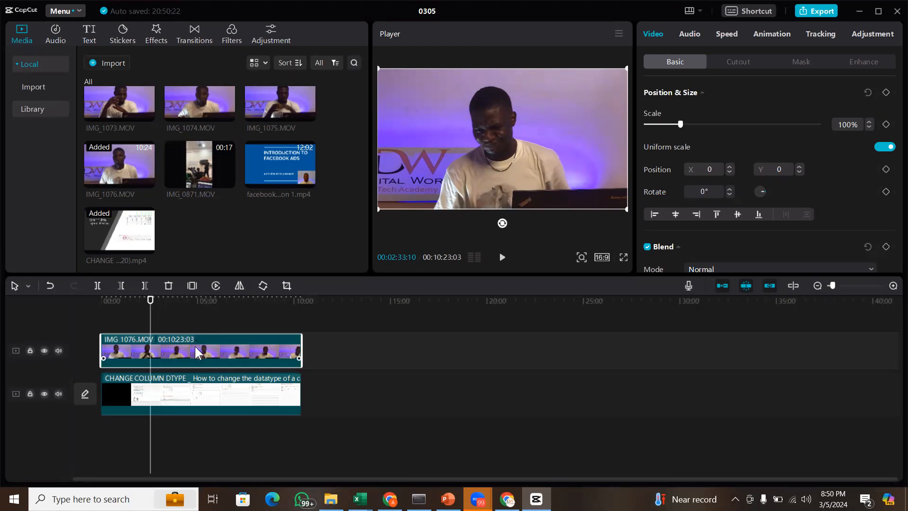
click(798, 66)
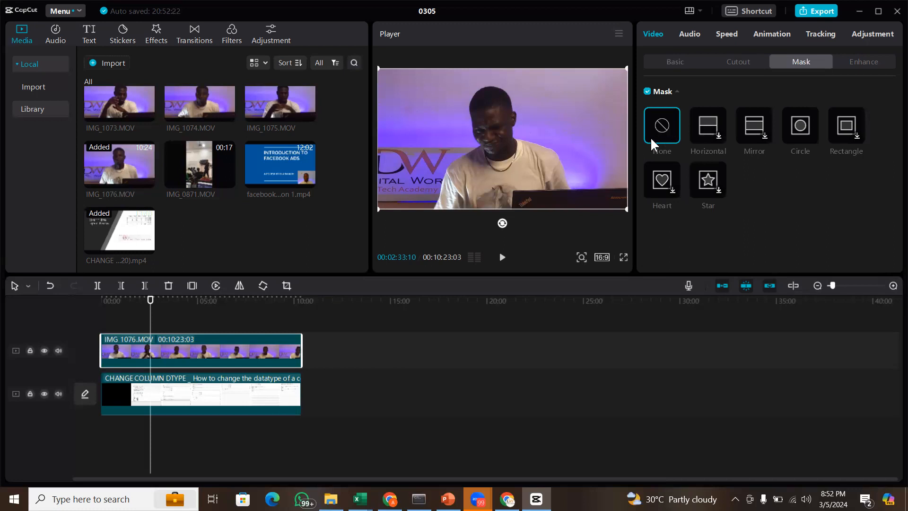
click(801, 123)
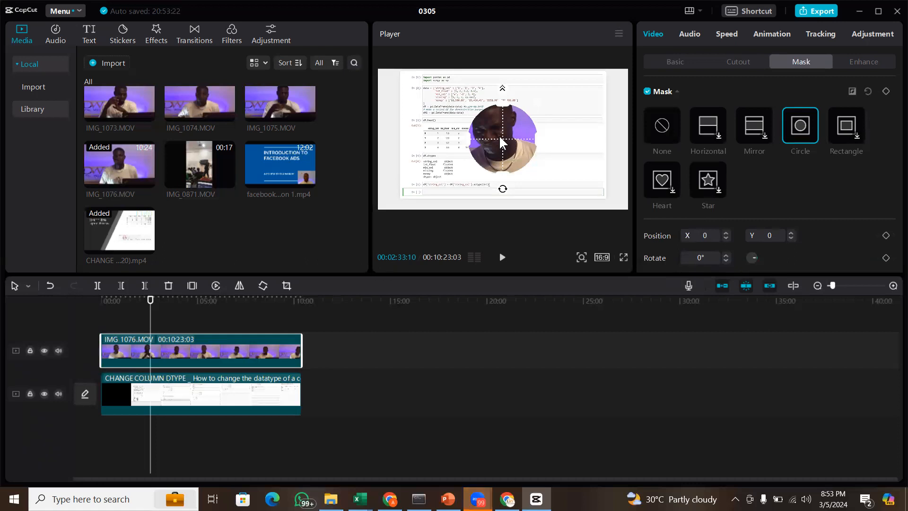
Enlarge the circle mask evenly and centre it on the speaker's head and hands, at about X 25, Y 152
drag(504, 137, 492, 118)
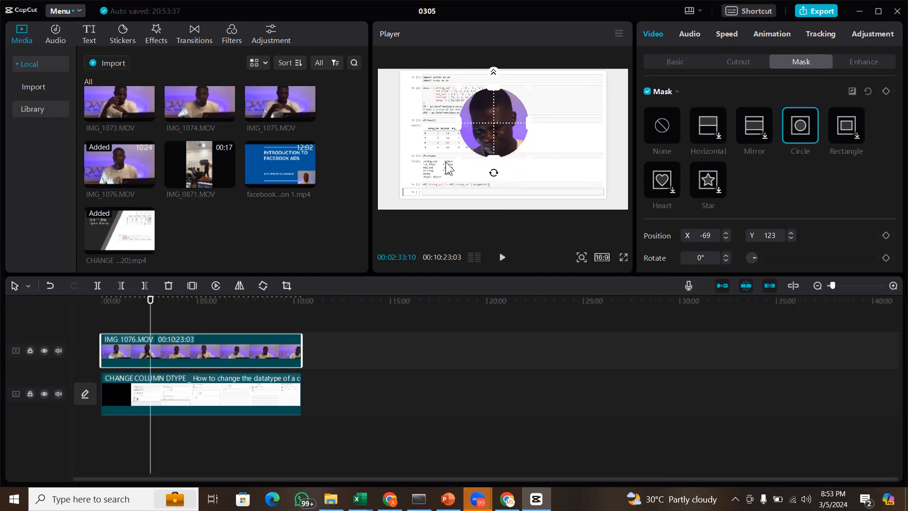
drag(148, 303, 118, 304)
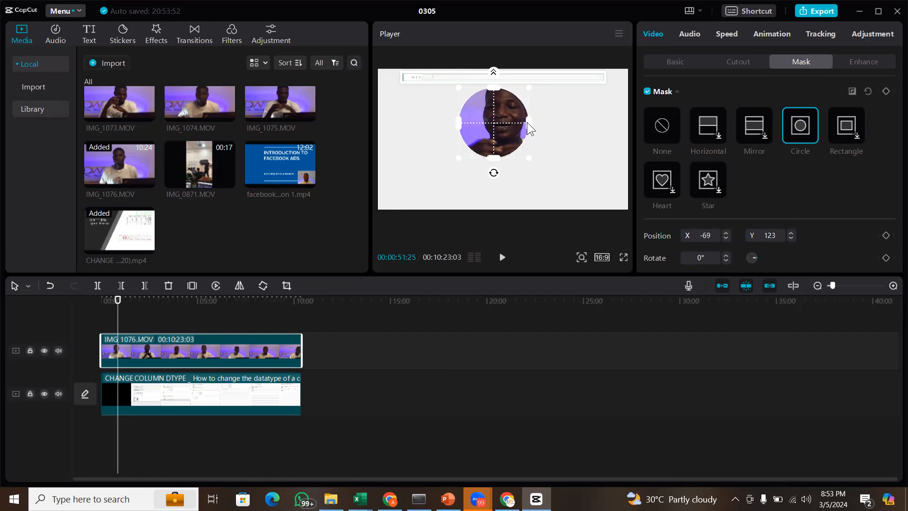
drag(527, 123, 537, 122)
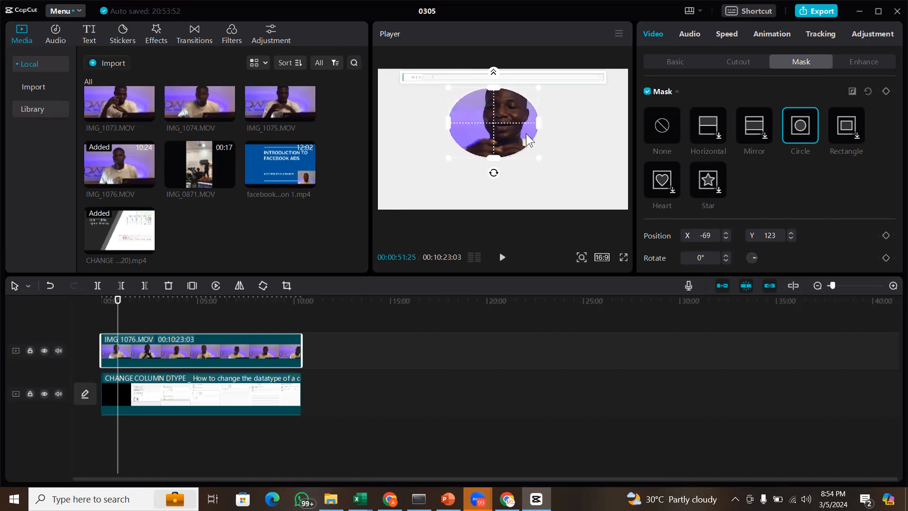
drag(496, 159, 496, 169)
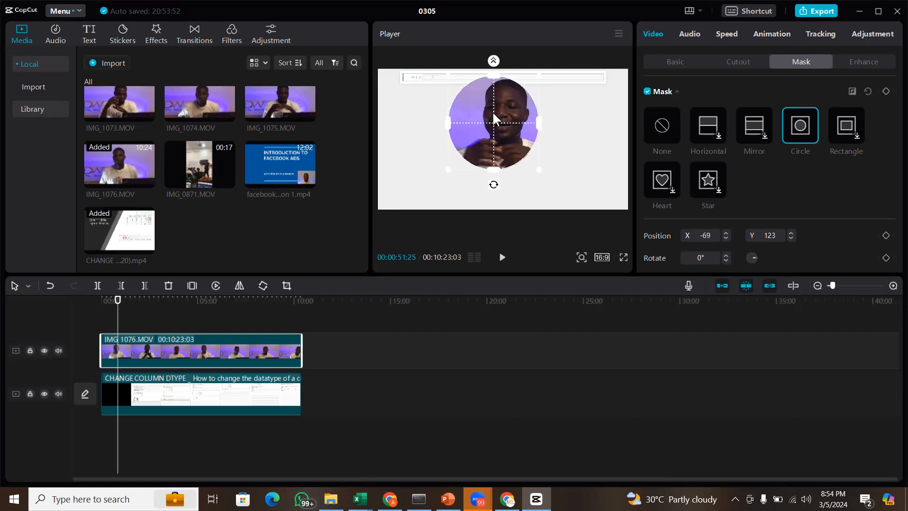
drag(493, 114, 548, 119)
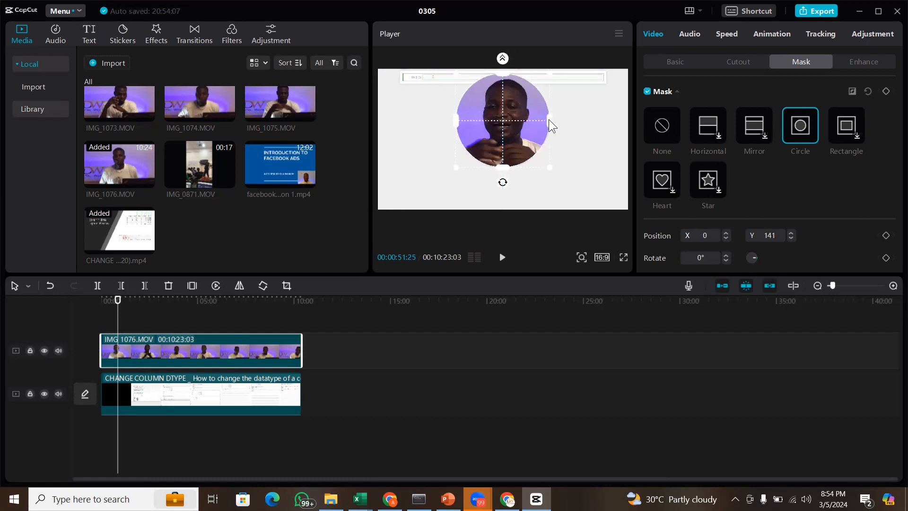
drag(456, 121, 456, 121)
mouse_move(500, 121)
mouse_down()
mouse_move(523, 154)
mouse_move(580, 172)
mouse_move(519, 122)
mouse_move(492, 123)
mouse_move(506, 109)
mouse_move(498, 117)
mouse_move(528, 139)
mouse_move(600, 171)
mouse_move(490, 167)
mouse_move(451, 142)
mouse_move(471, 102)
mouse_move(535, 138)
mouse_move(446, 124)
mouse_move(505, 119)
mouse_up()
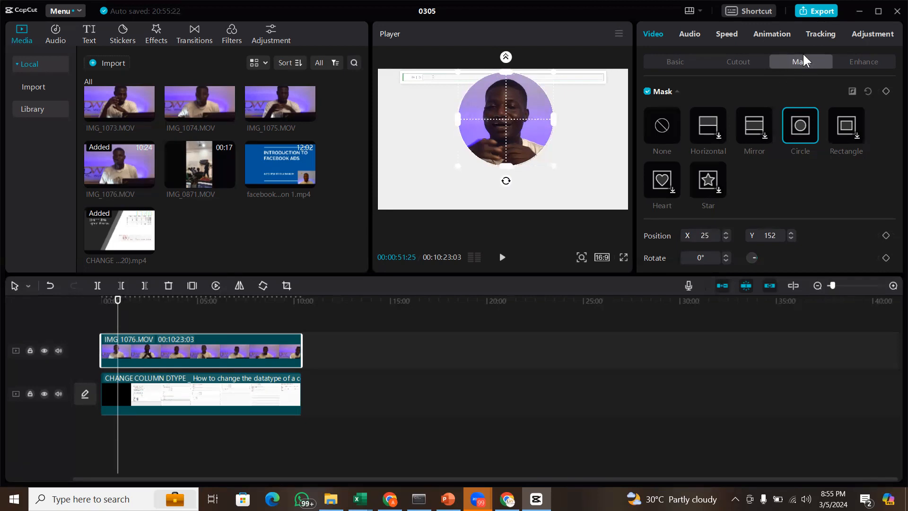
Scale the masked speaker clip to 55% and move it into the video frame's lower-right corner, at about X 1416, Y -844
click(669, 66)
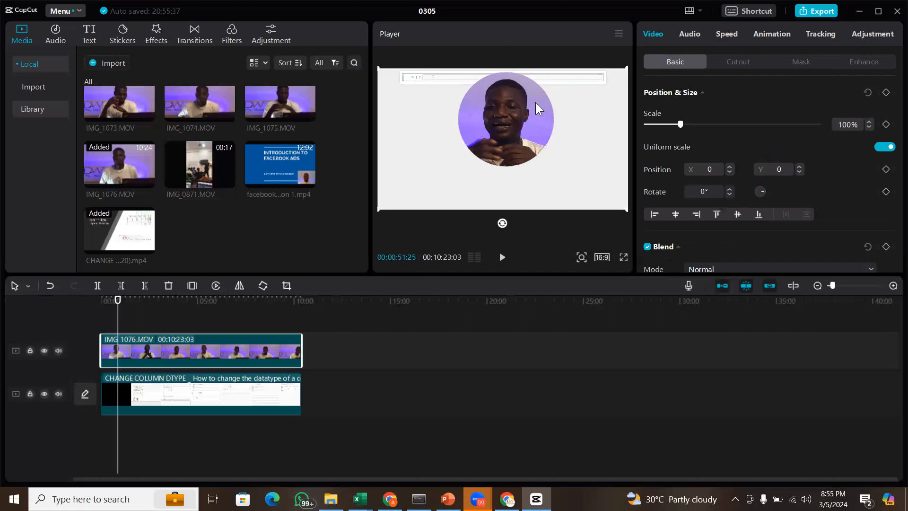
drag(514, 120, 469, 134)
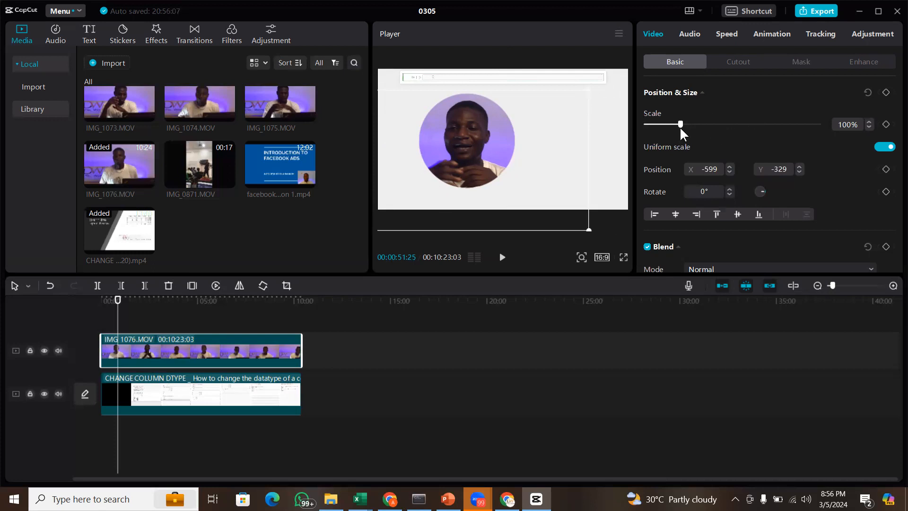
drag(680, 124, 579, 127)
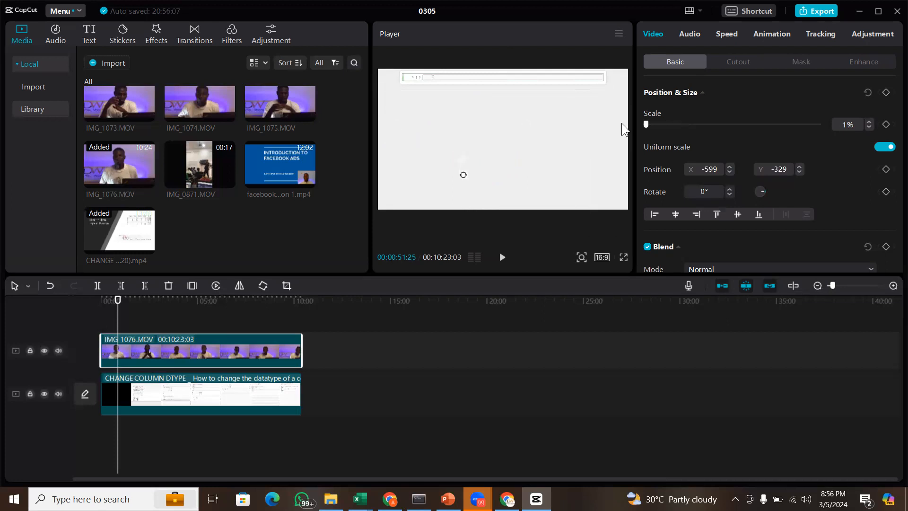
drag(646, 124, 665, 125)
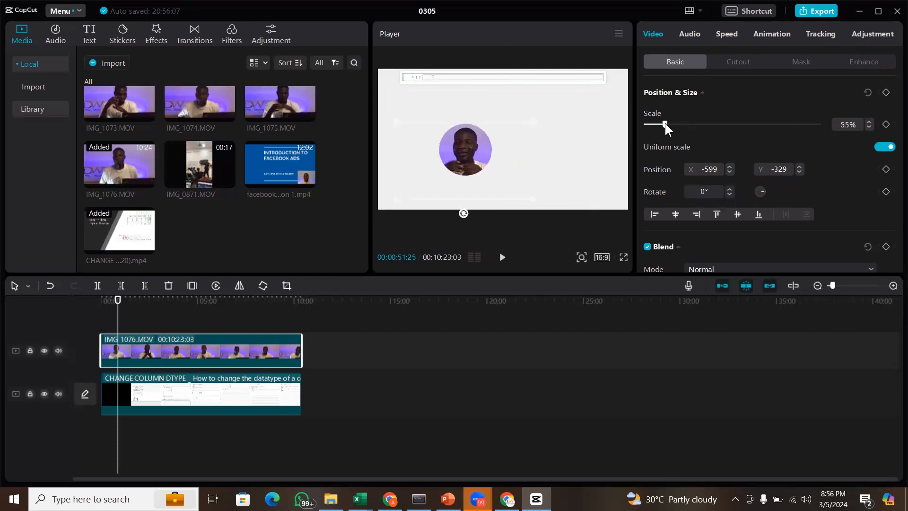
drag(469, 157, 600, 191)
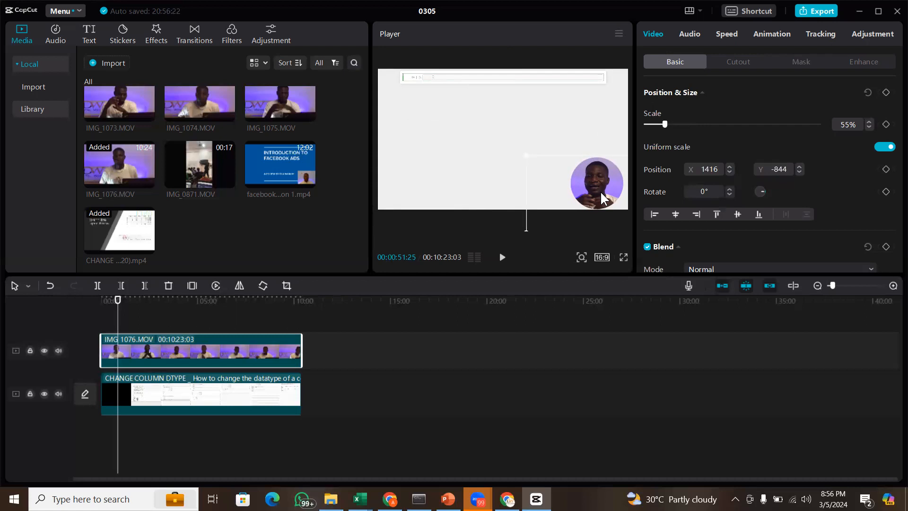
Play the composition full screen to review the circular speaker overlay, and stop playback
key(space)
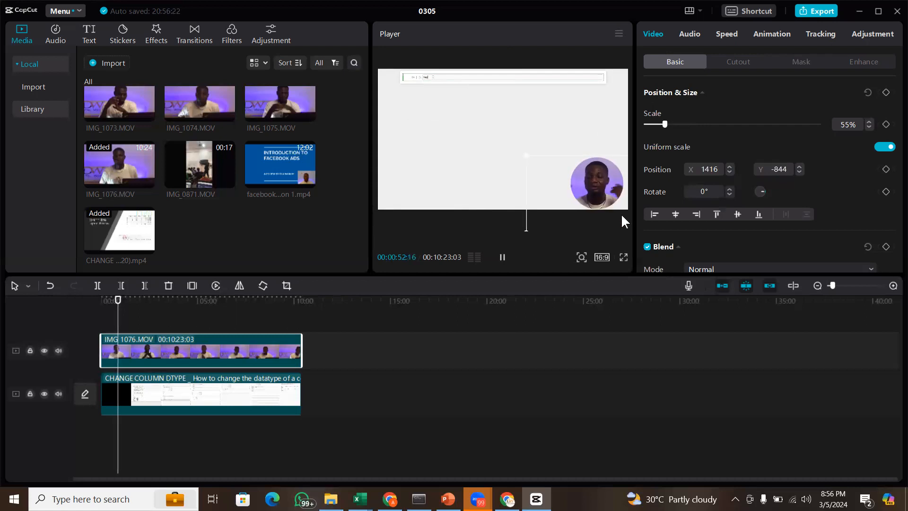
click(623, 257)
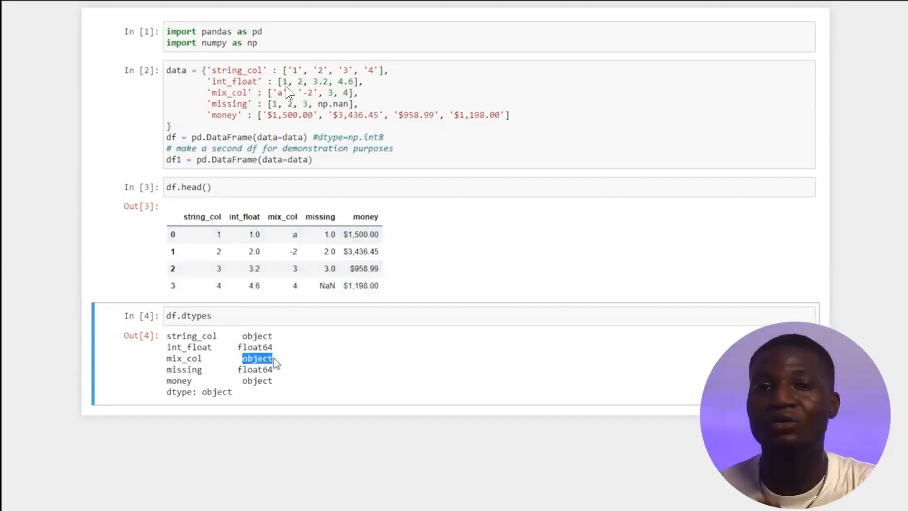
key(Escape)
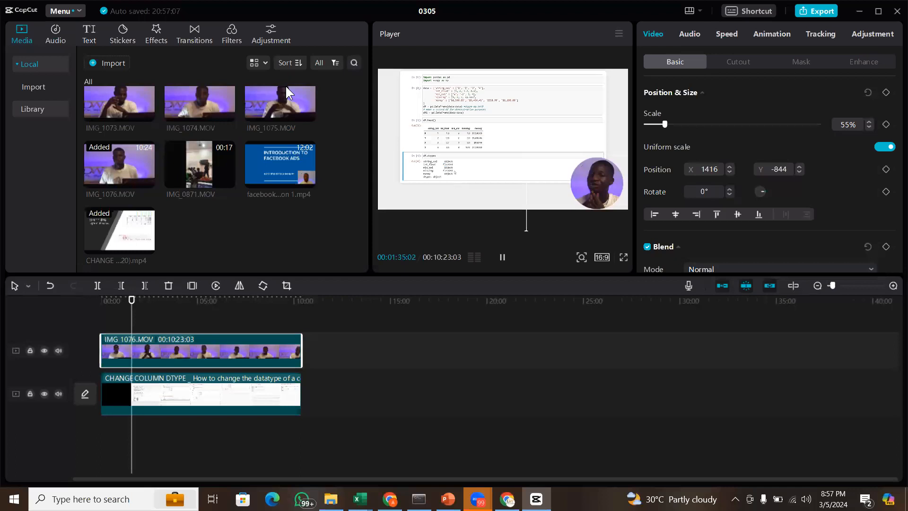
key(space)
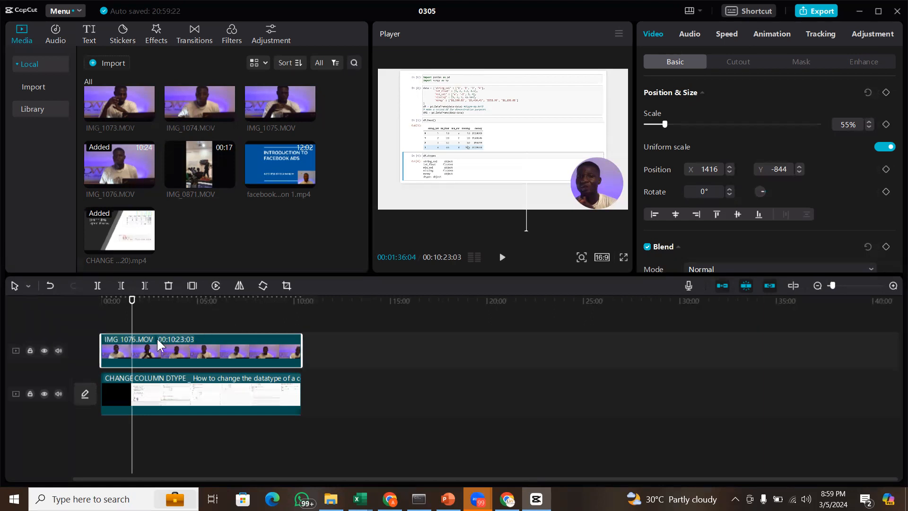
Replace the IMG_1076.MOV clip's Circle mask with the Horizontal mask
click(794, 62)
click(804, 127)
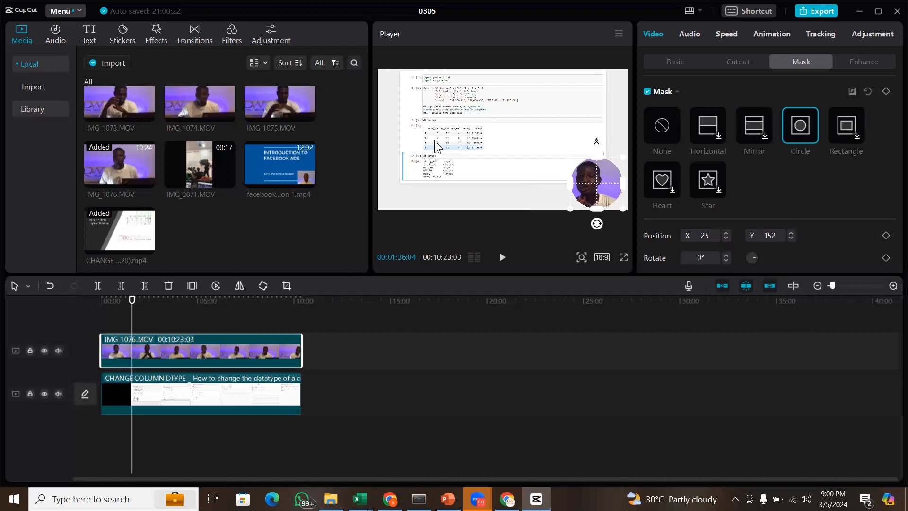
click(719, 137)
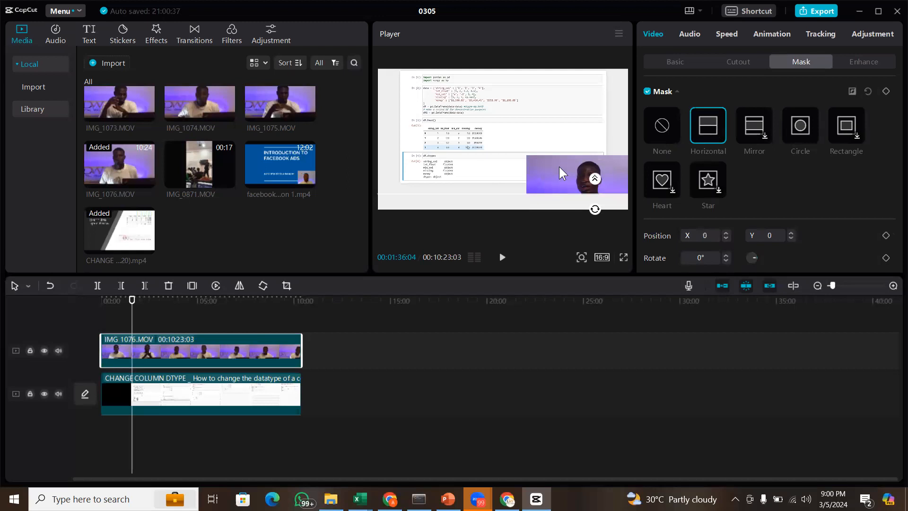
Scale the masked speaker clip to 103% and move it into the frame's lower half at X 0, Y -1095
click(673, 61)
drag(571, 178, 471, 155)
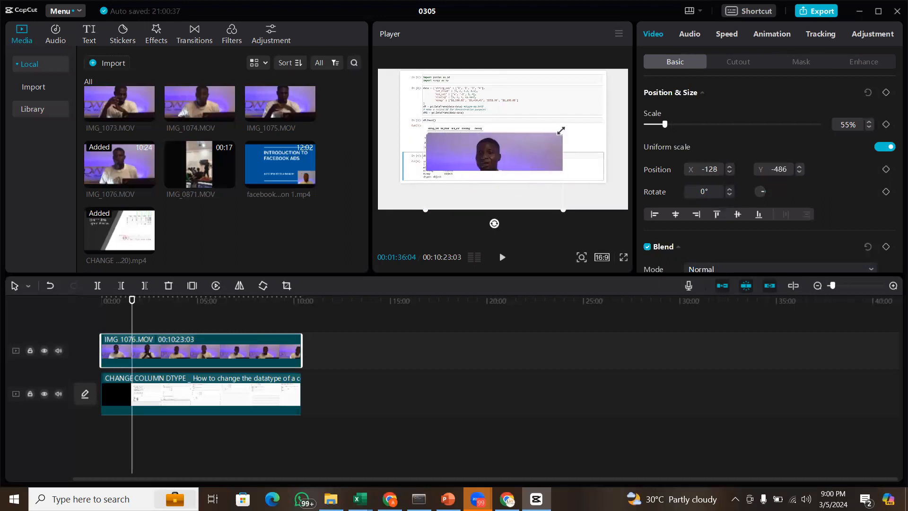
drag(561, 131, 566, 37)
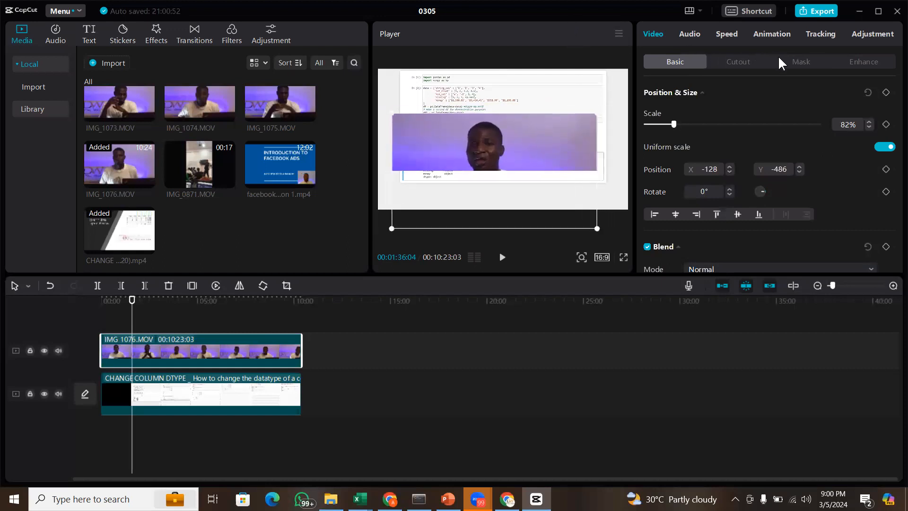
click(803, 61)
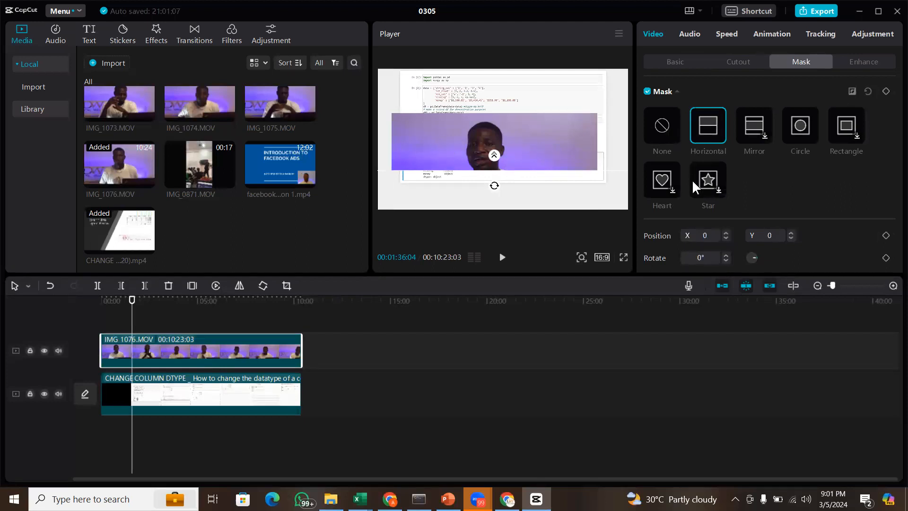
click(671, 61)
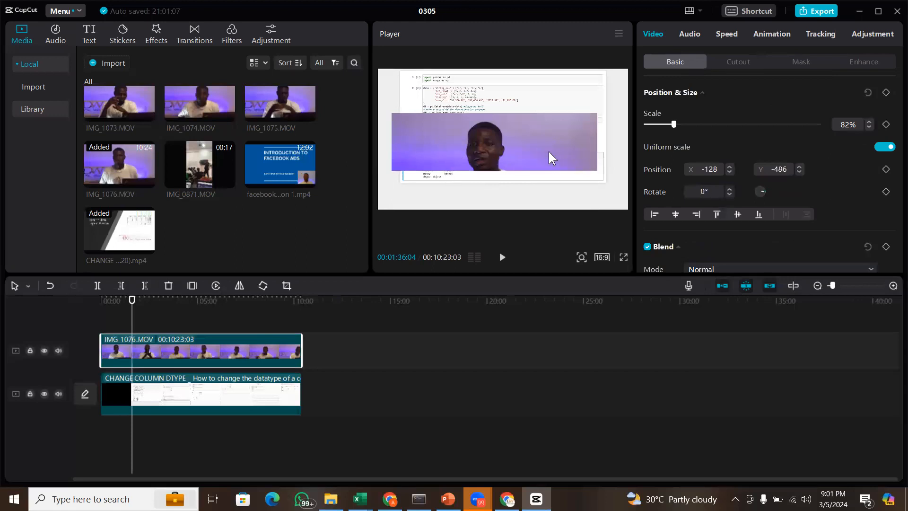
drag(542, 135, 626, 89)
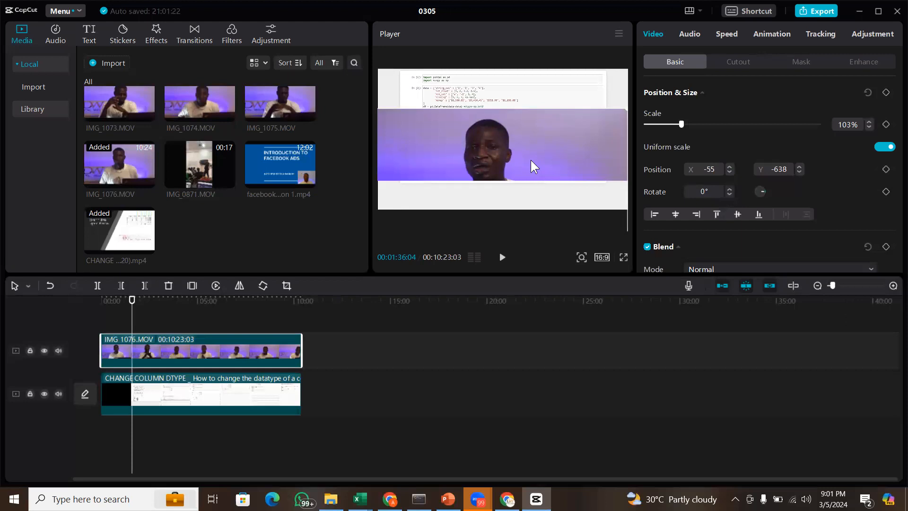
drag(539, 160, 543, 188)
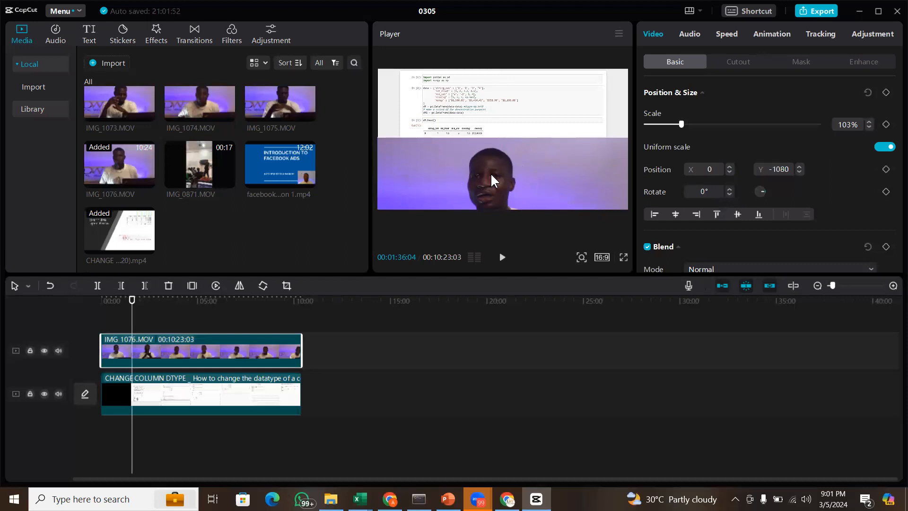
mouse_move(491, 173)
mouse_down()
mouse_move(497, 134)
mouse_move(492, 172)
mouse_up()
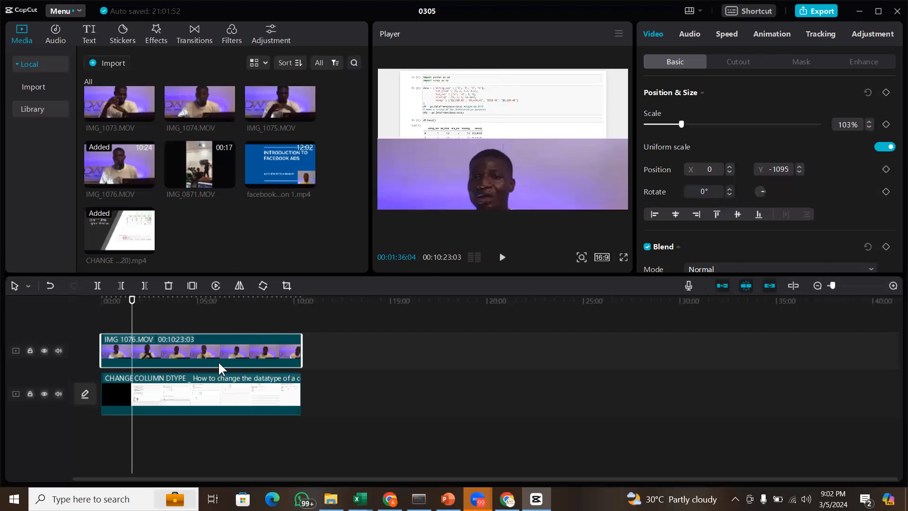
Apply a Horizontal mask to the screen recording on the lower track
click(202, 384)
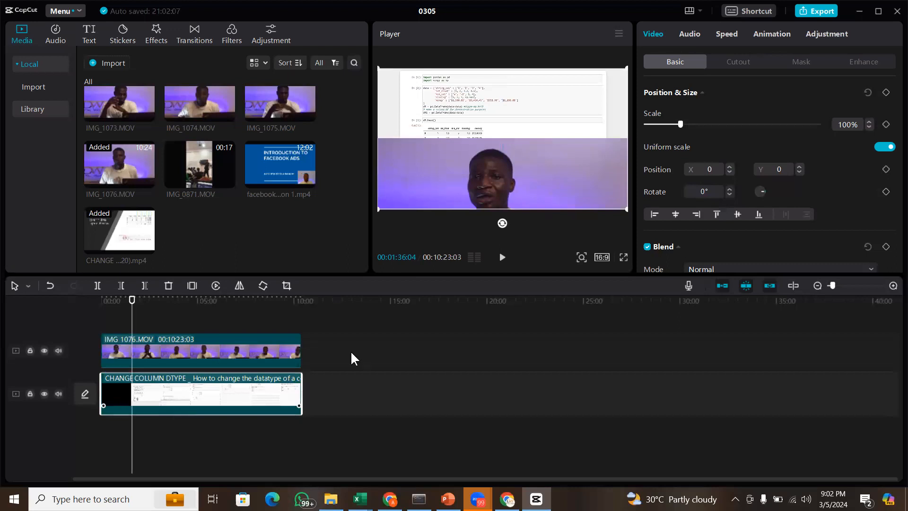
click(807, 66)
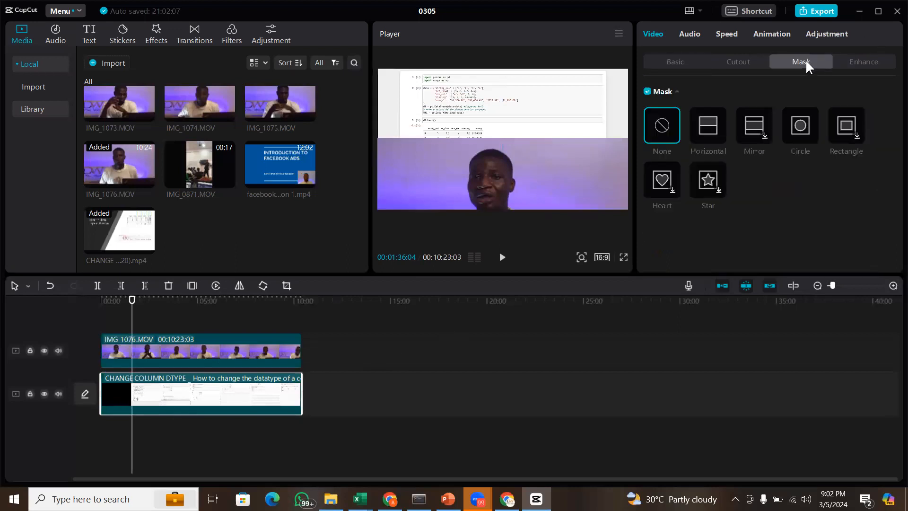
click(712, 125)
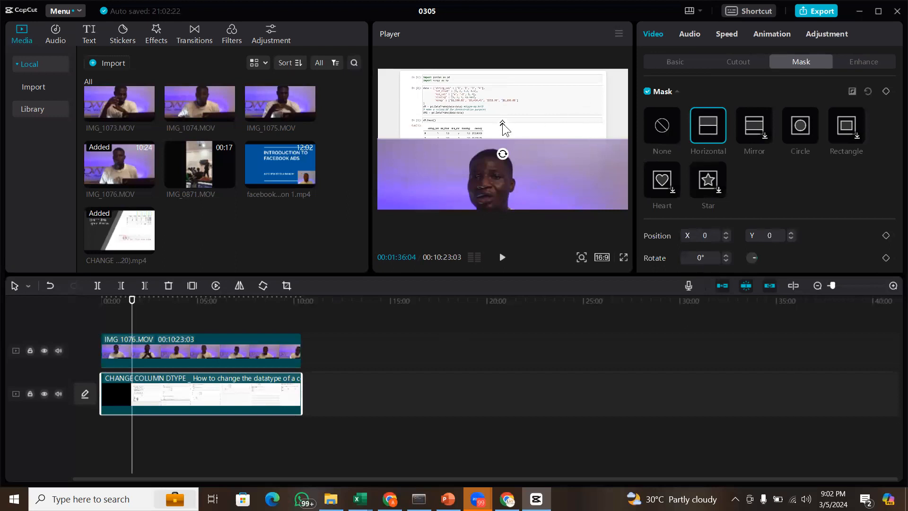
click(676, 62)
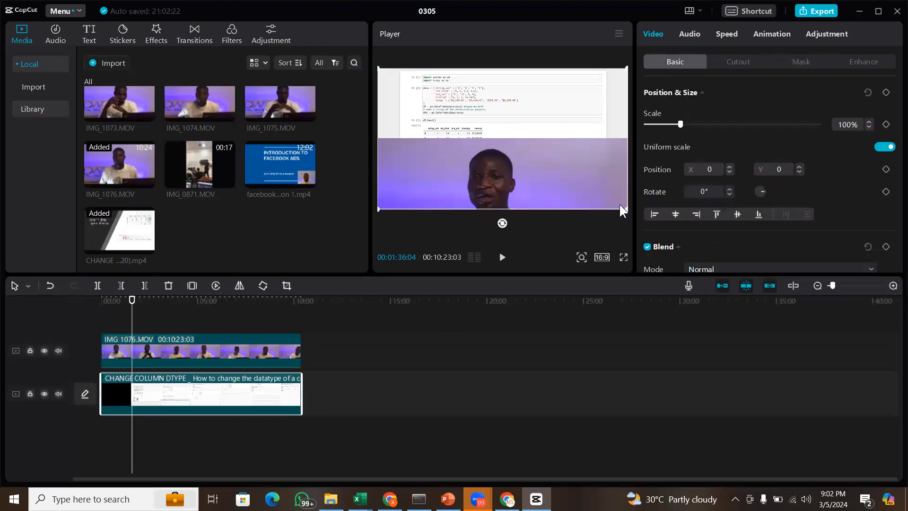
mouse_move(626, 207)
mouse_down()
mouse_move(623, 194)
mouse_move(630, 196)
mouse_up()
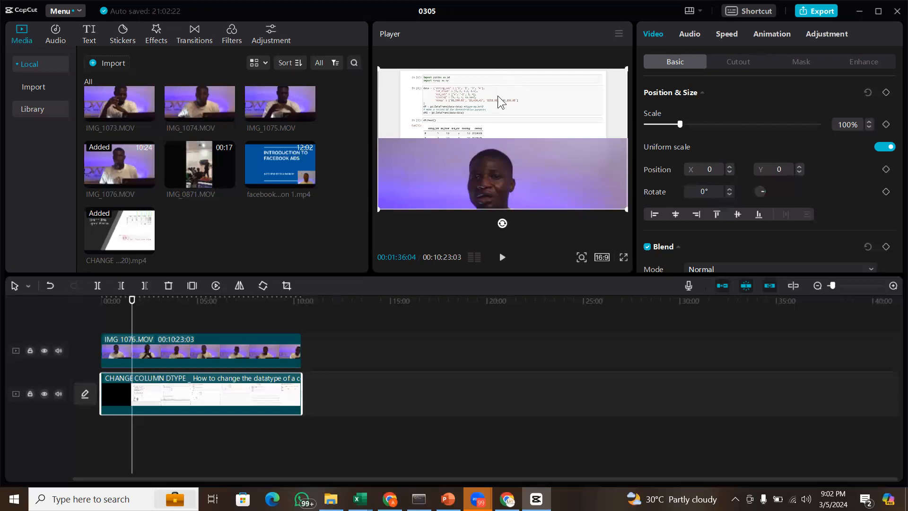
drag(498, 85, 499, 92)
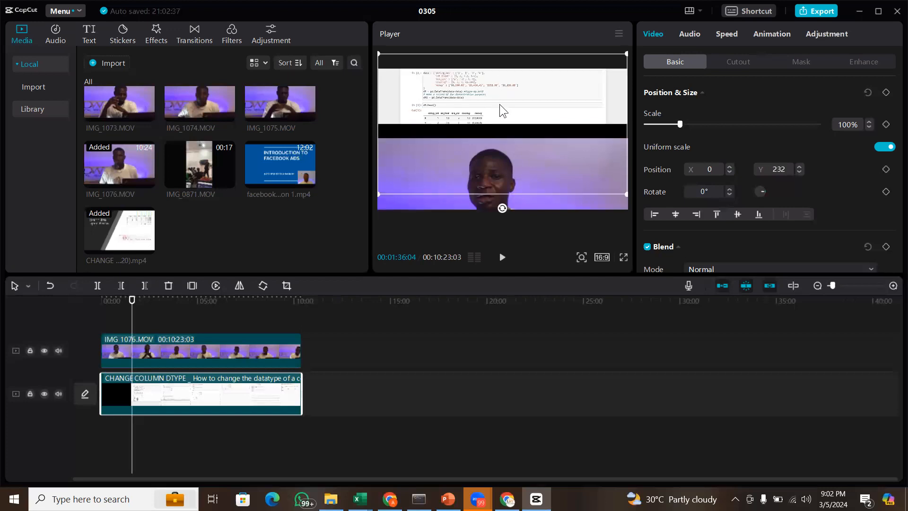
drag(500, 129, 500, 127)
drag(499, 119, 497, 122)
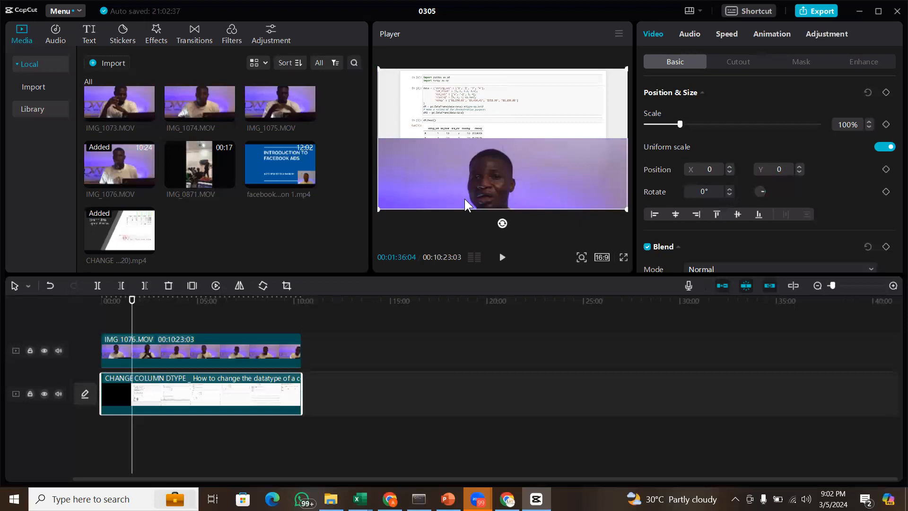
Preview the stacked layout of screen recording and speaker in full screen
click(623, 256)
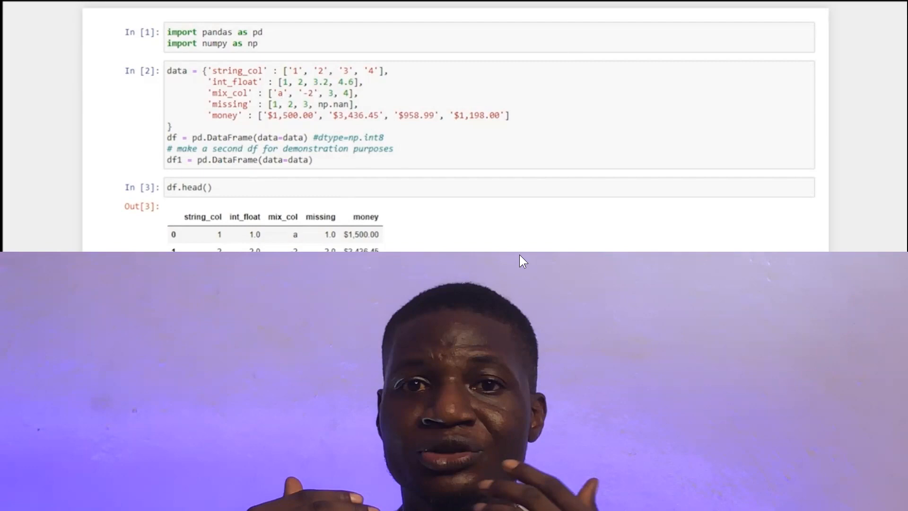
key(Escape)
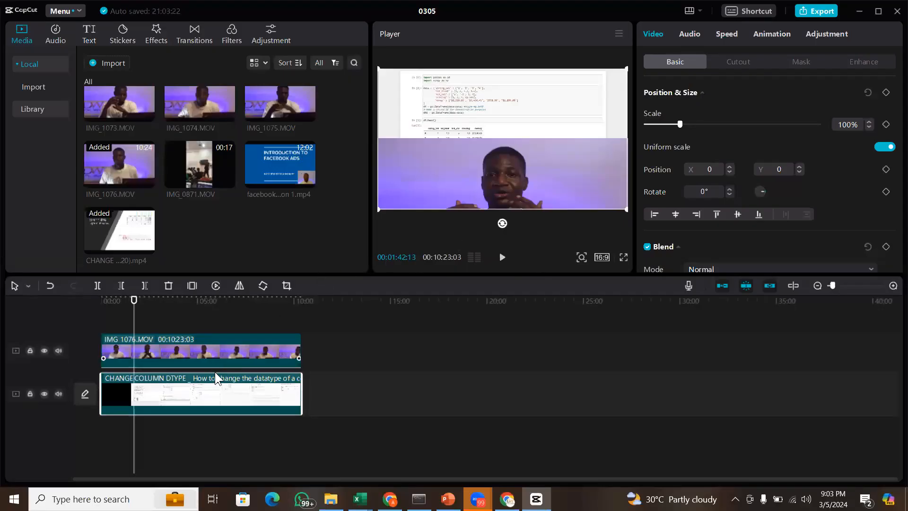
Rotate the Horizontal masks into a vertical split, at -90° on the screen recording and 90° on the IMG_1076.MOV clip
click(217, 345)
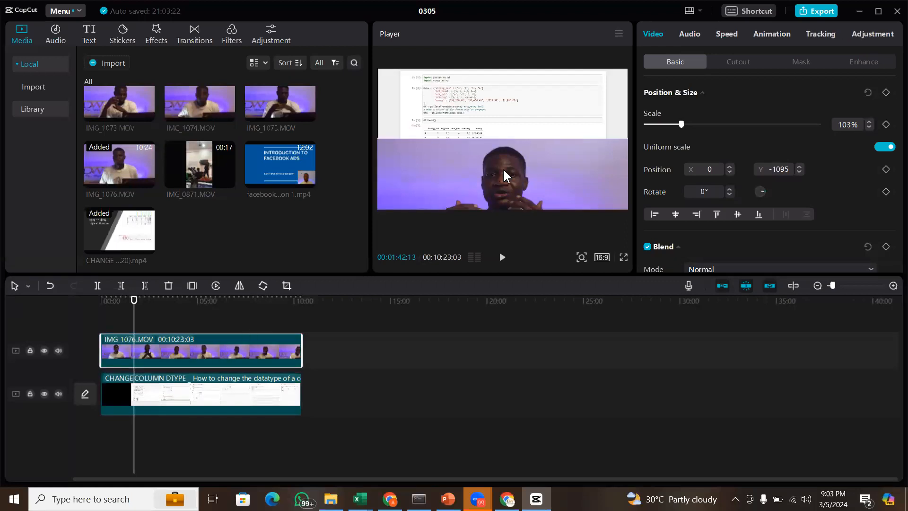
click(798, 66)
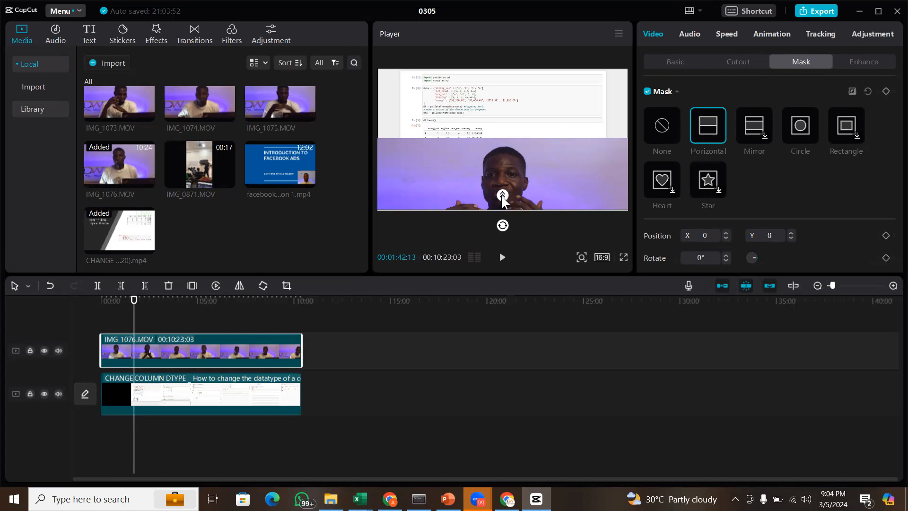
mouse_move(502, 192)
mouse_down()
mouse_move(501, 166)
mouse_move(503, 199)
mouse_up()
click(224, 379)
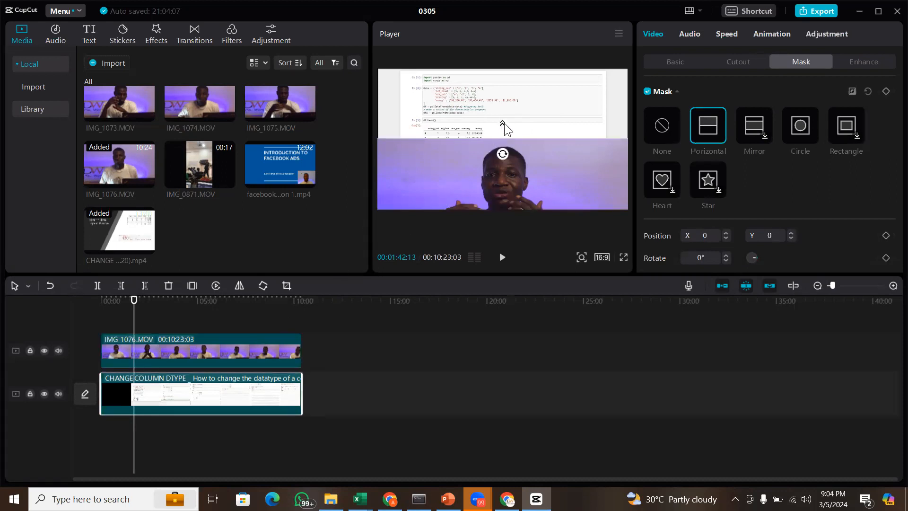
mouse_move(504, 122)
mouse_down()
mouse_move(504, 108)
mouse_move(503, 124)
mouse_up()
drag(501, 157, 525, 143)
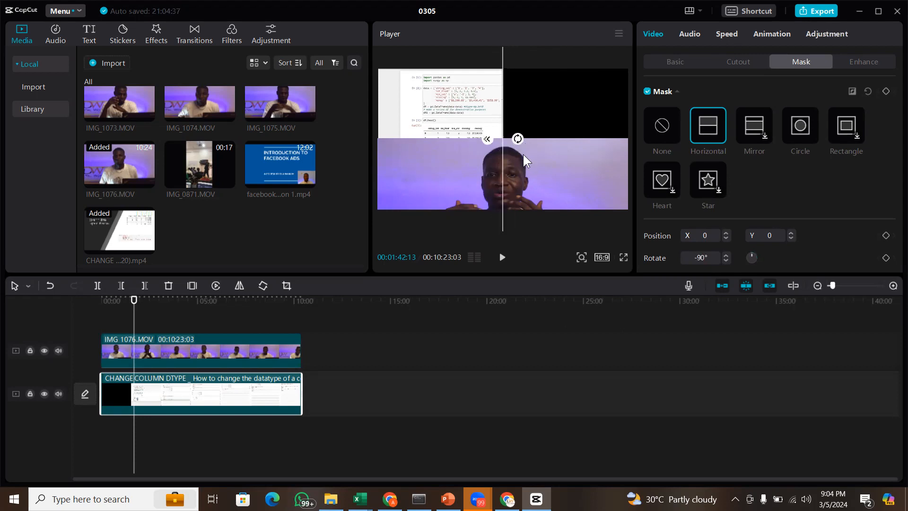
click(268, 350)
drag(502, 222, 444, 211)
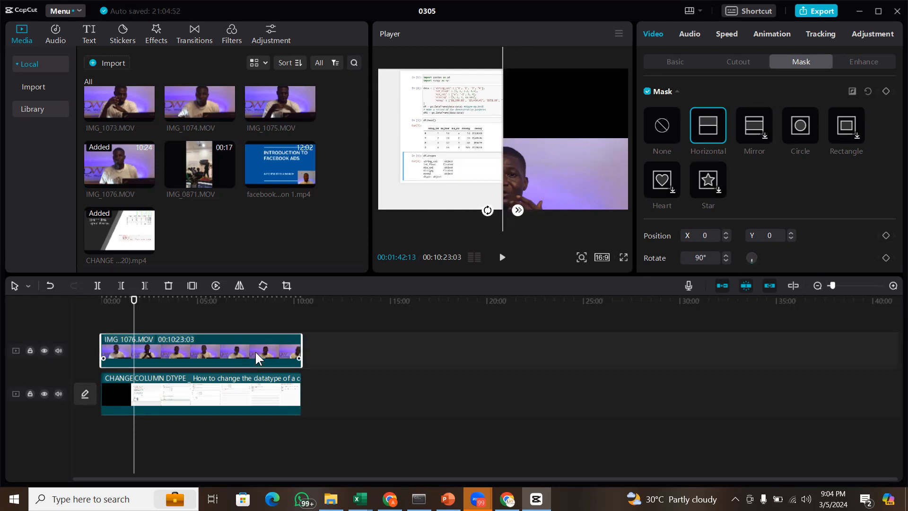
Enlarge the speaker clip to 112% and position it at X 0, Y 0 to fill the right half of the frame
click(682, 64)
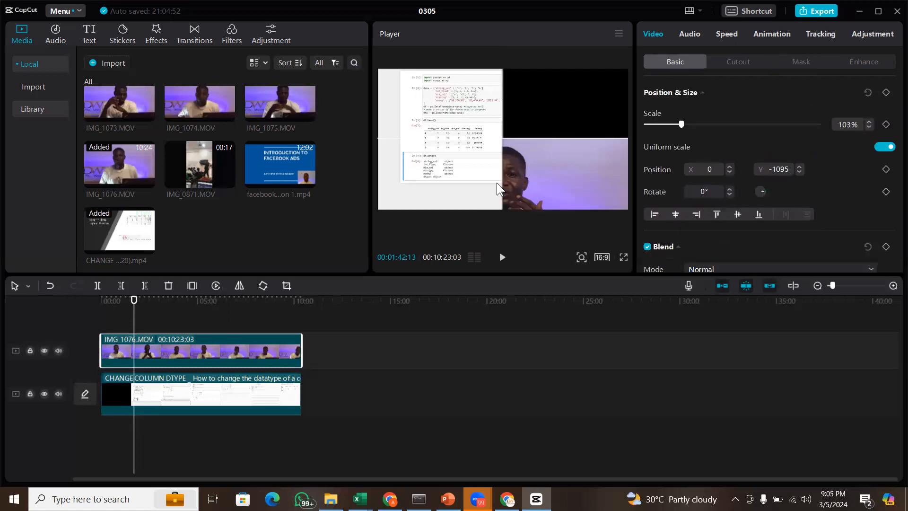
drag(544, 134, 544, 73)
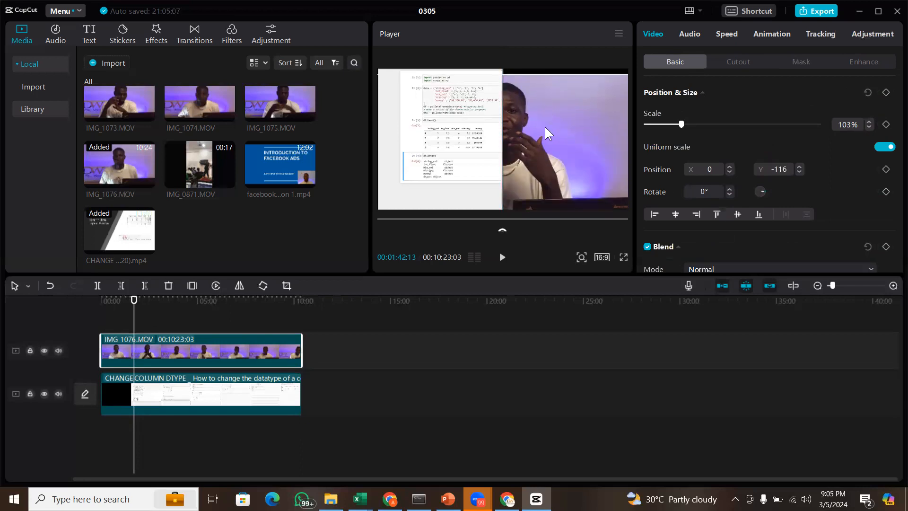
drag(546, 126, 569, 118)
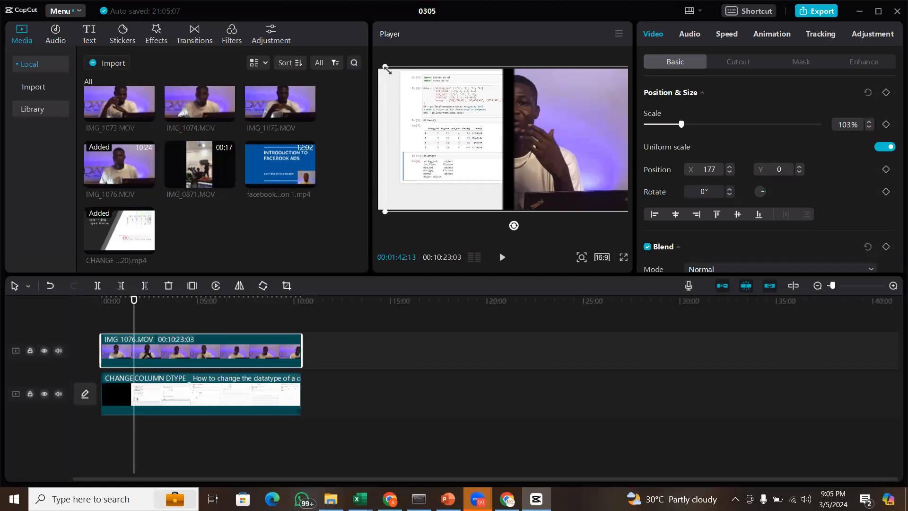
drag(385, 67, 360, 67)
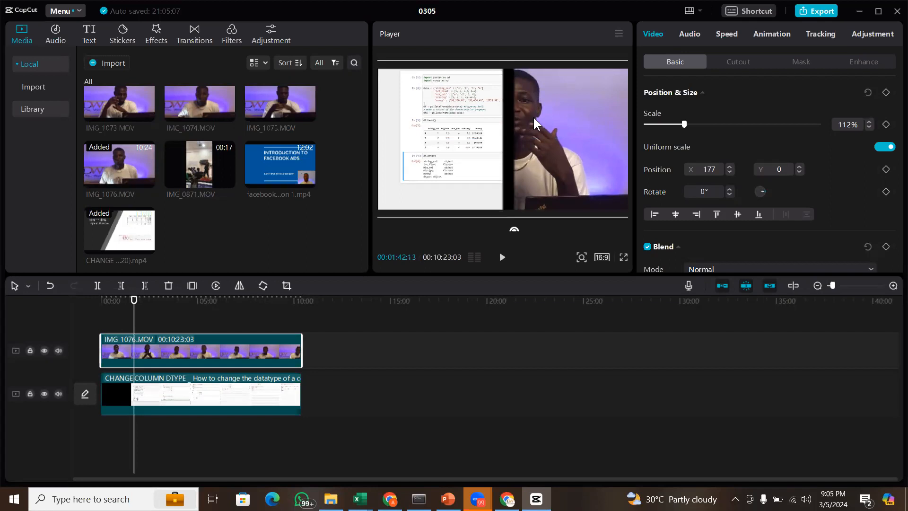
drag(525, 118, 521, 119)
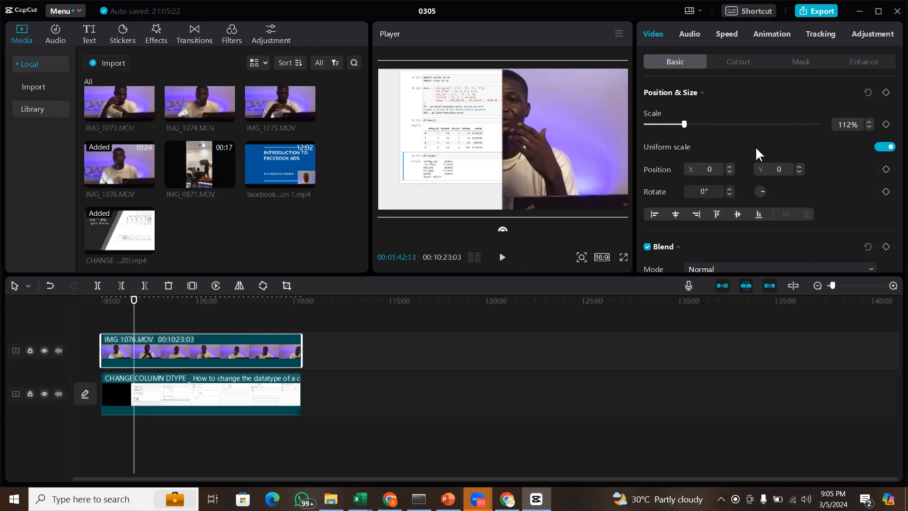
drag(586, 163, 485, 163)
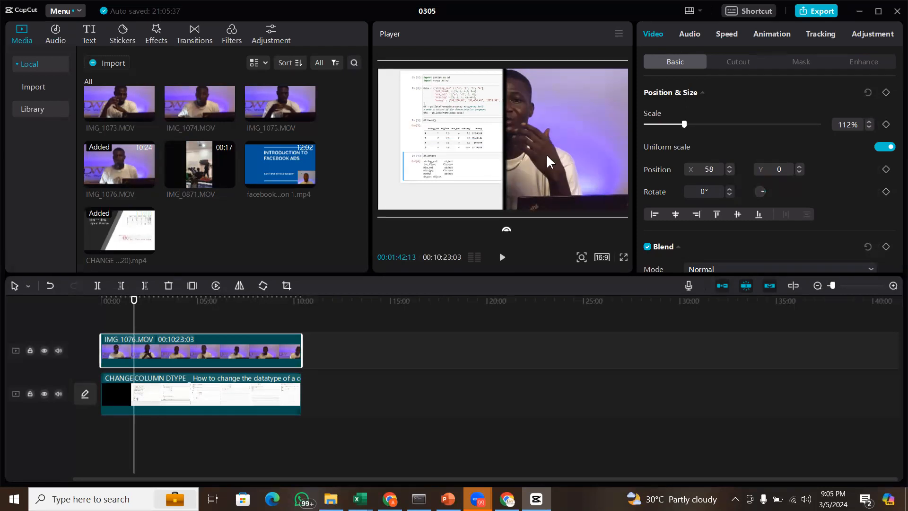
mouse_move(541, 146)
mouse_down()
mouse_move(526, 144)
mouse_move(546, 140)
mouse_up()
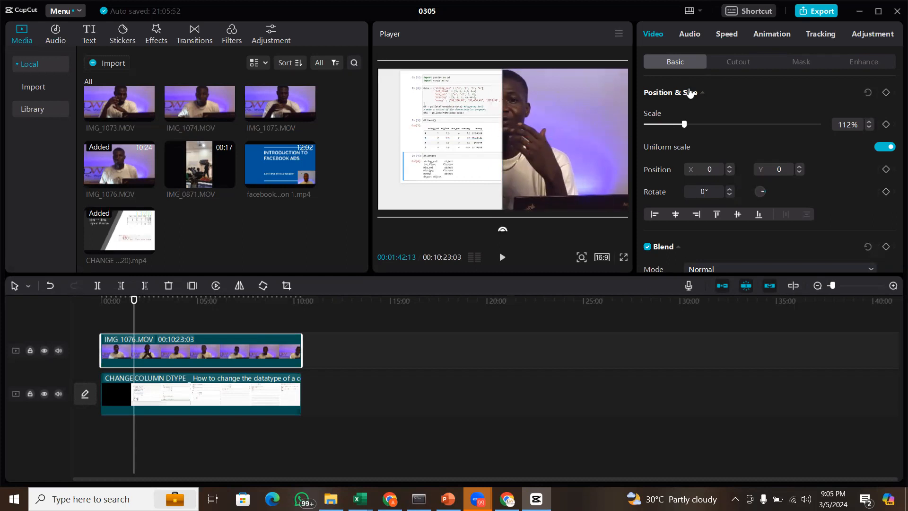
Slightly feather the Horizontal mask edges on IMG_1076.MOV and the screen recording to soften the vertical seam between them
click(793, 69)
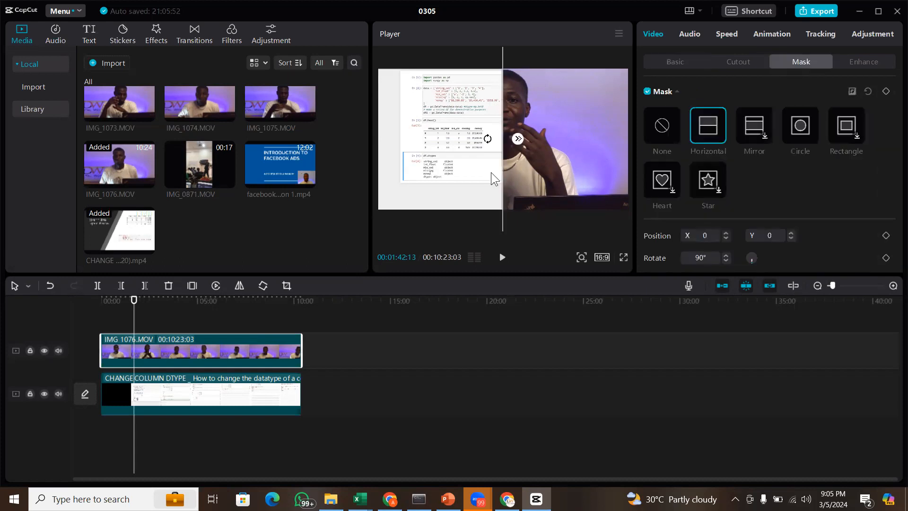
drag(517, 140, 521, 137)
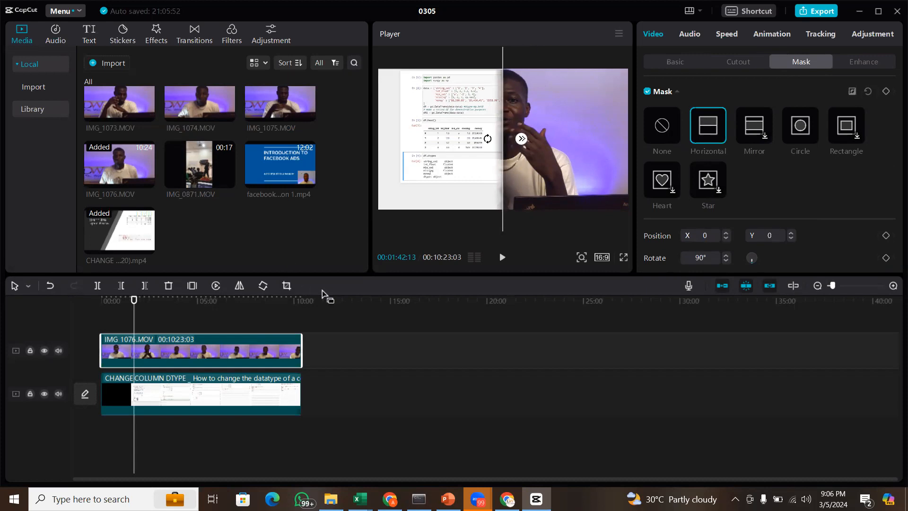
click(669, 65)
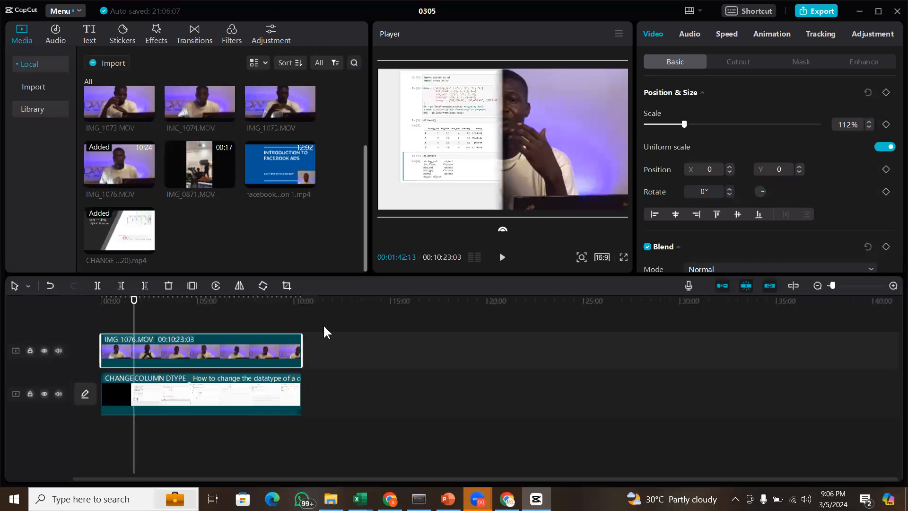
click(261, 382)
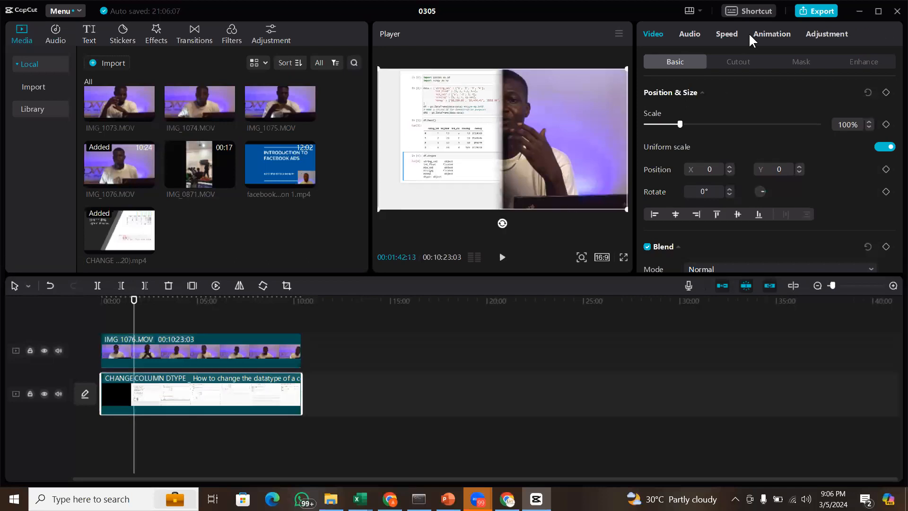
click(800, 62)
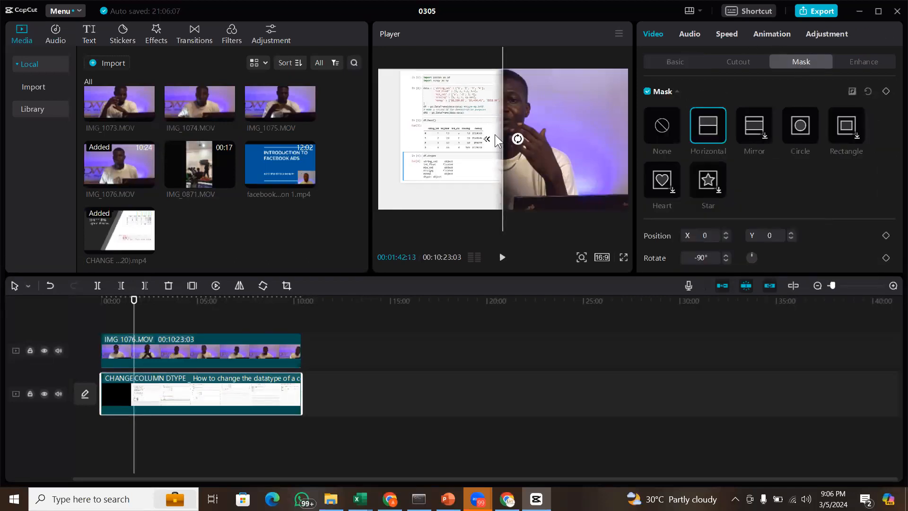
drag(488, 138, 480, 138)
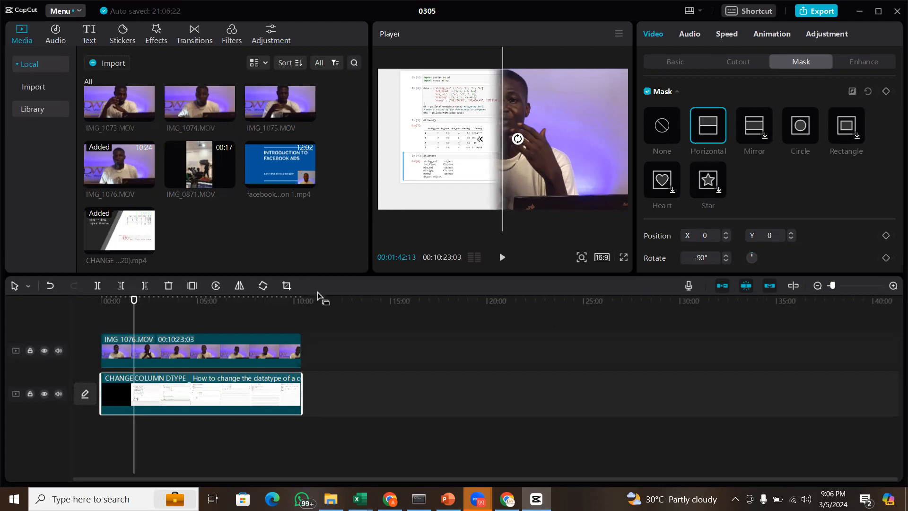
click(668, 63)
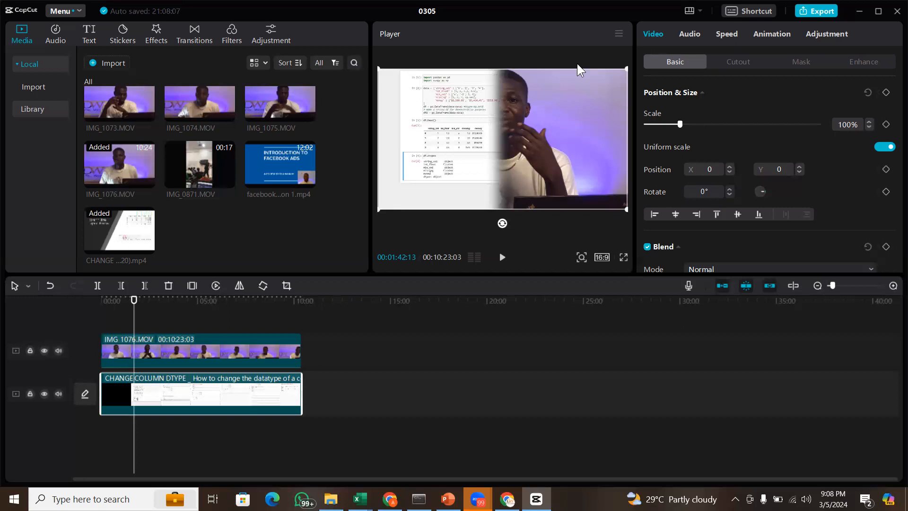
click(864, 62)
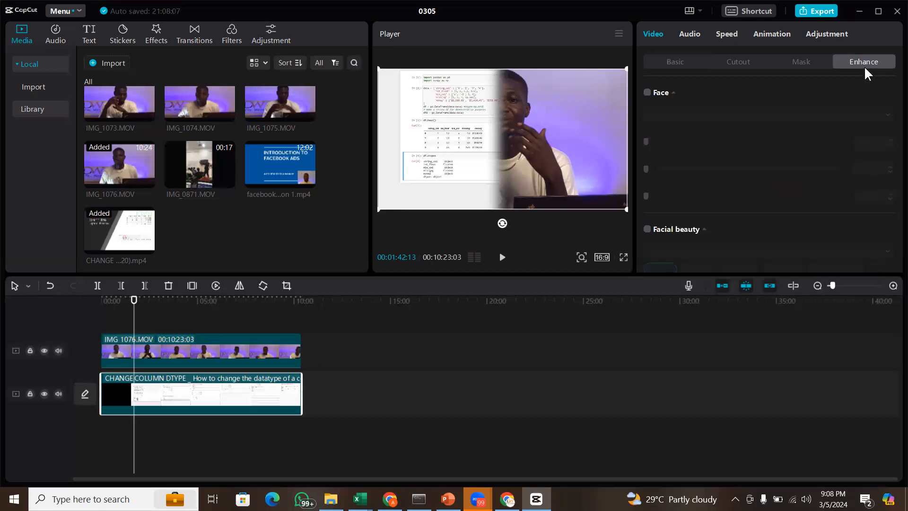
click(675, 62)
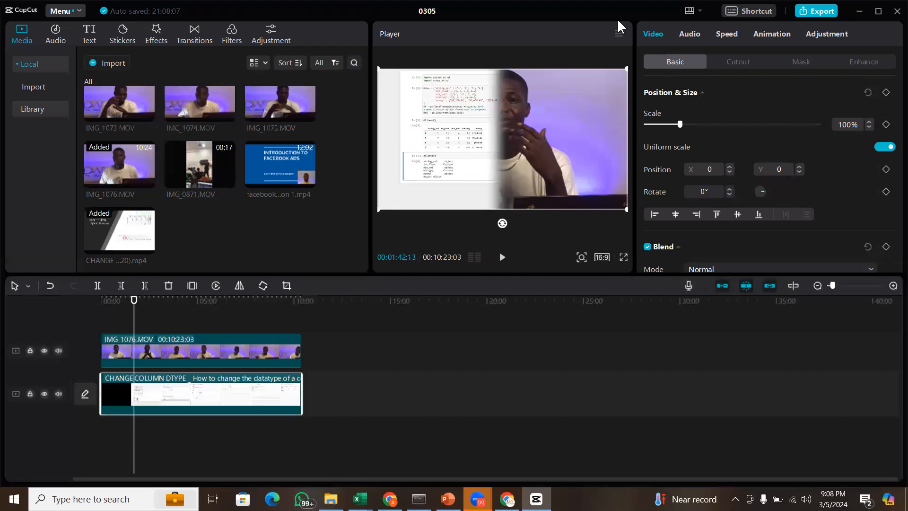
click(860, 13)
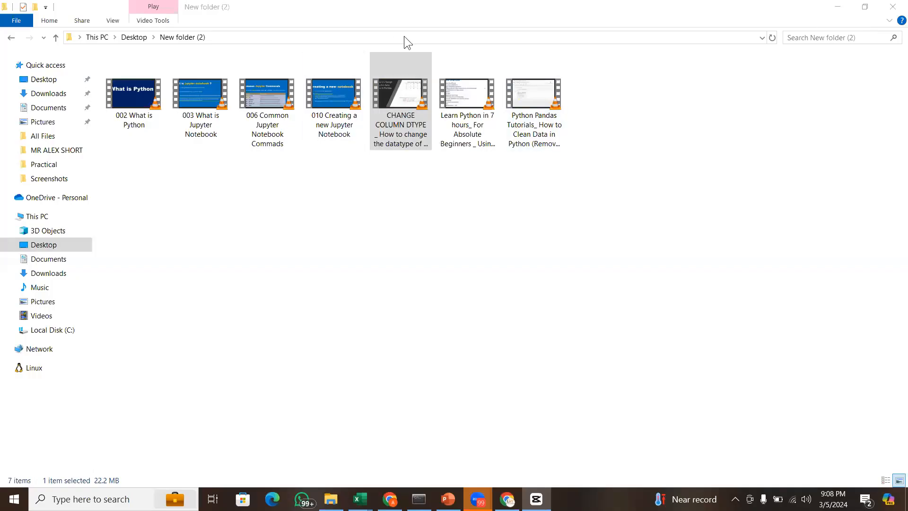
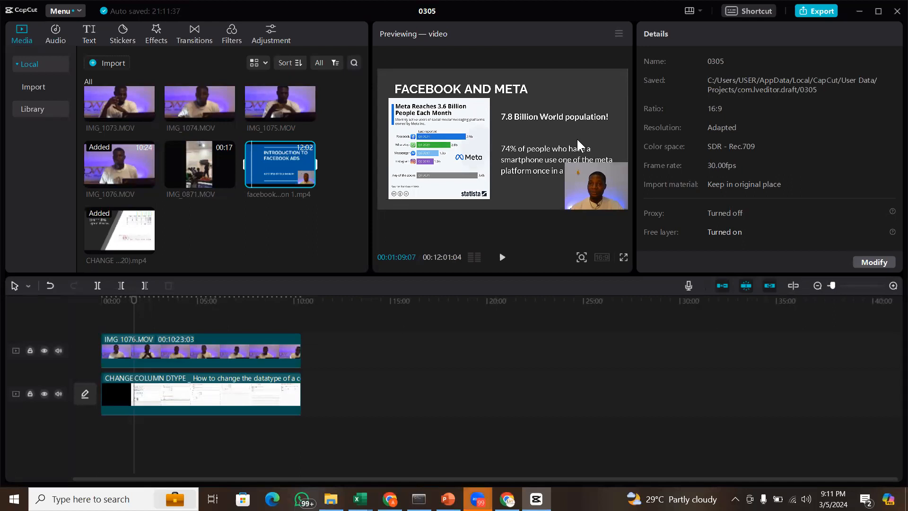
Preview the Facebook ads course video in full screen to examine its rectangular speaker overlay in the corner
click(623, 255)
key(space)
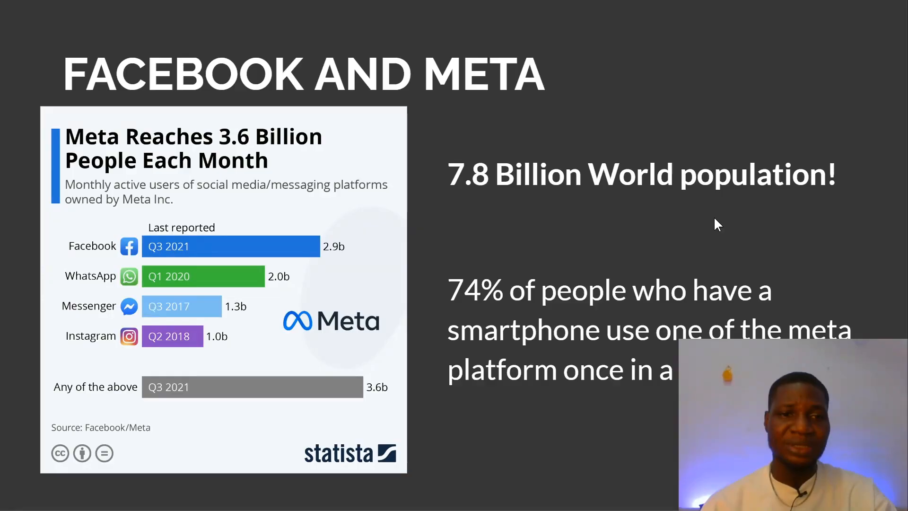
key(Escape)
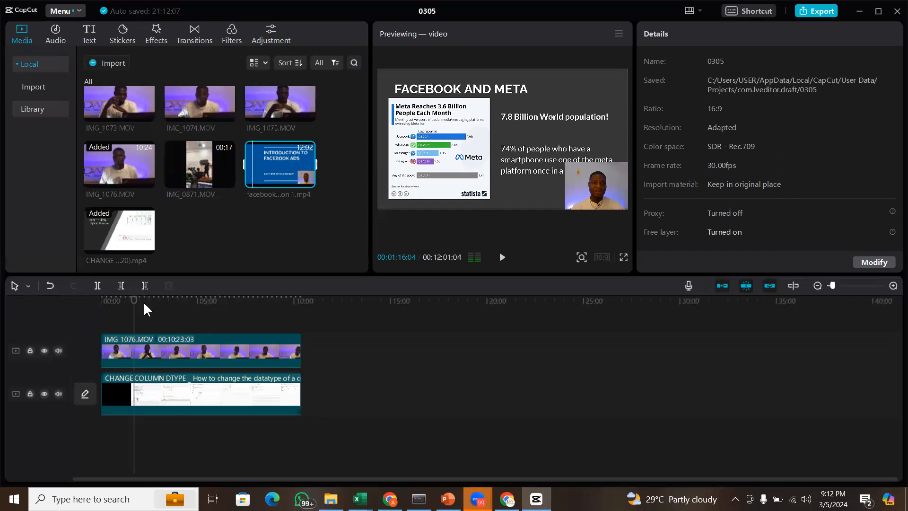
click(623, 258)
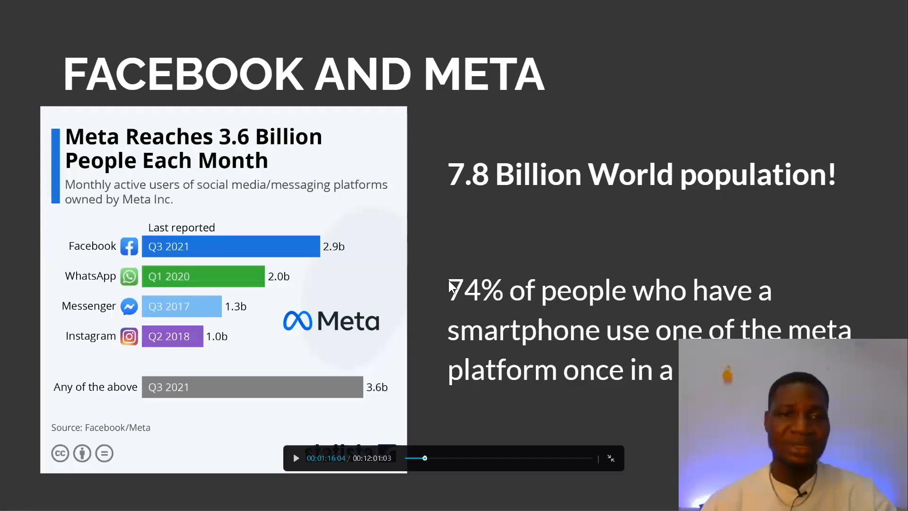
key(Escape)
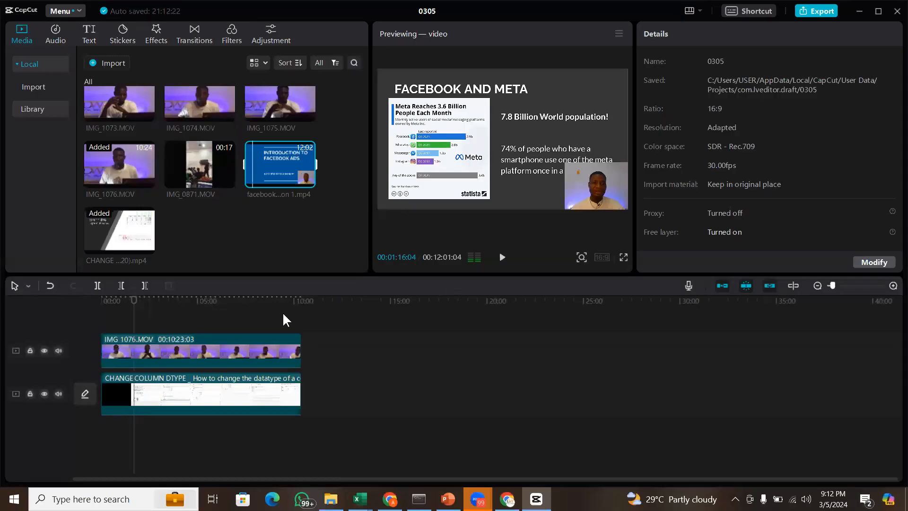
Remove the Horizontal masks from both the screen recording and the IMG_1076.MOV clip
click(185, 354)
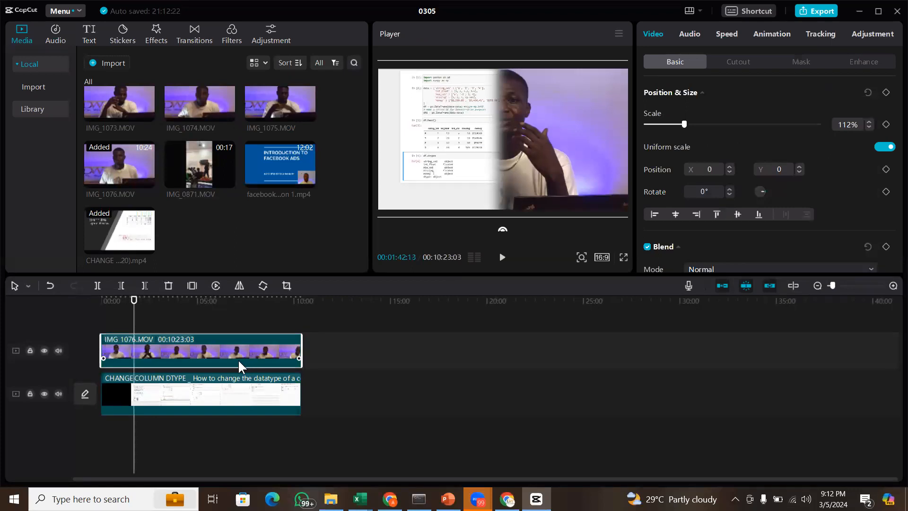
click(193, 409)
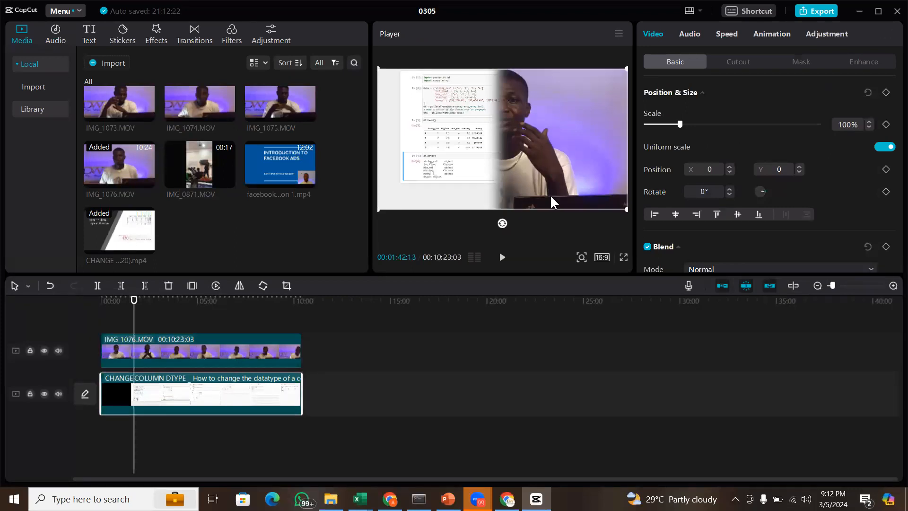
click(793, 64)
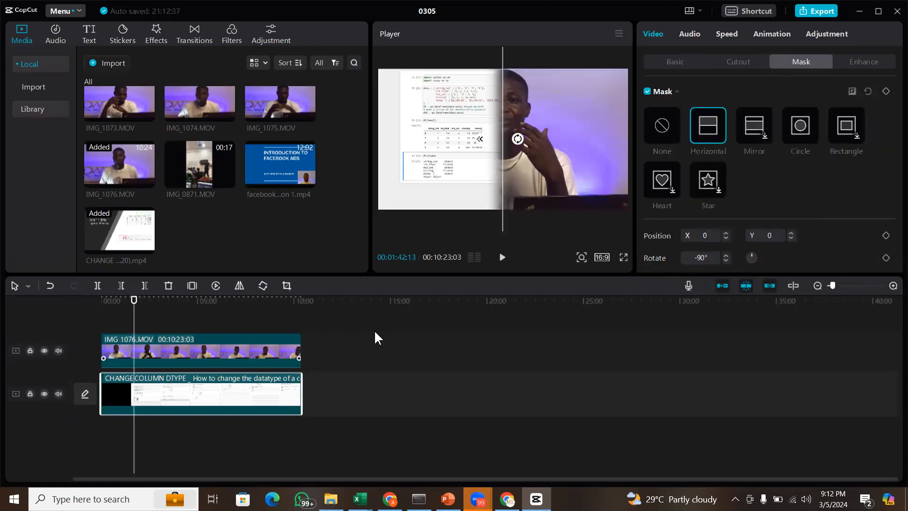
click(654, 124)
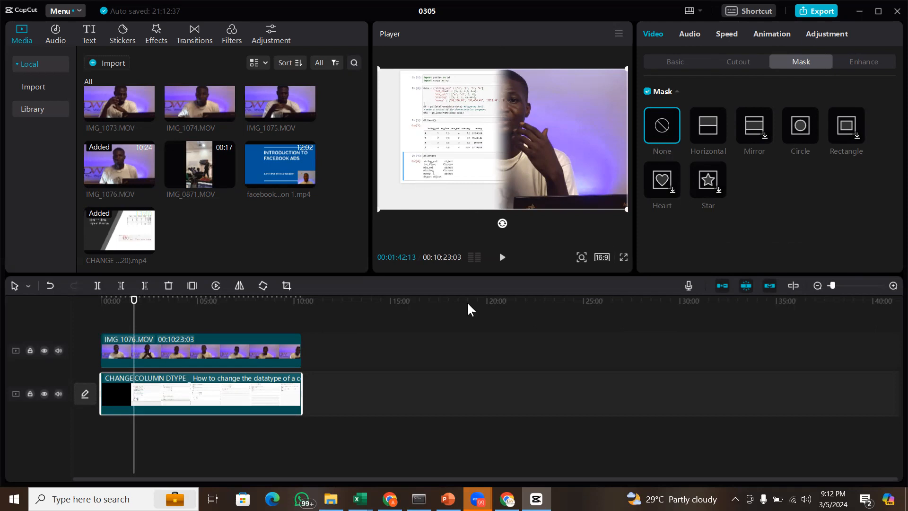
click(192, 347)
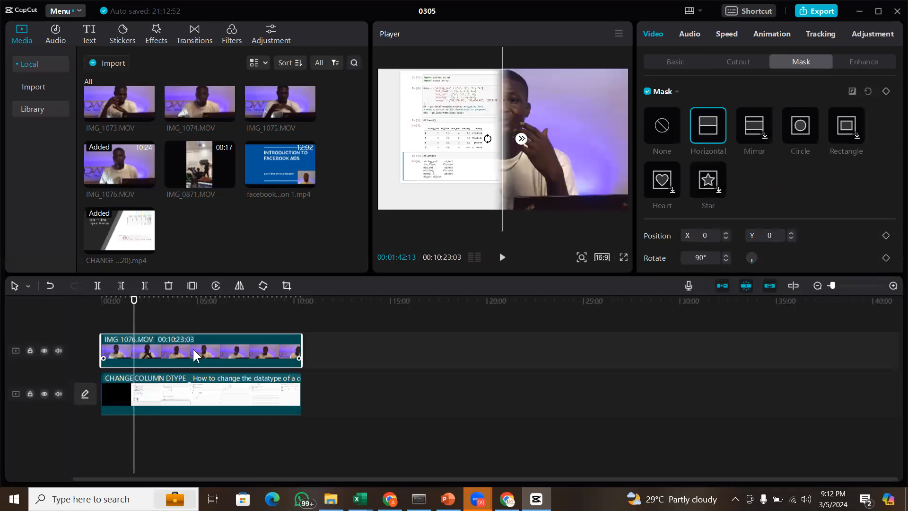
click(663, 123)
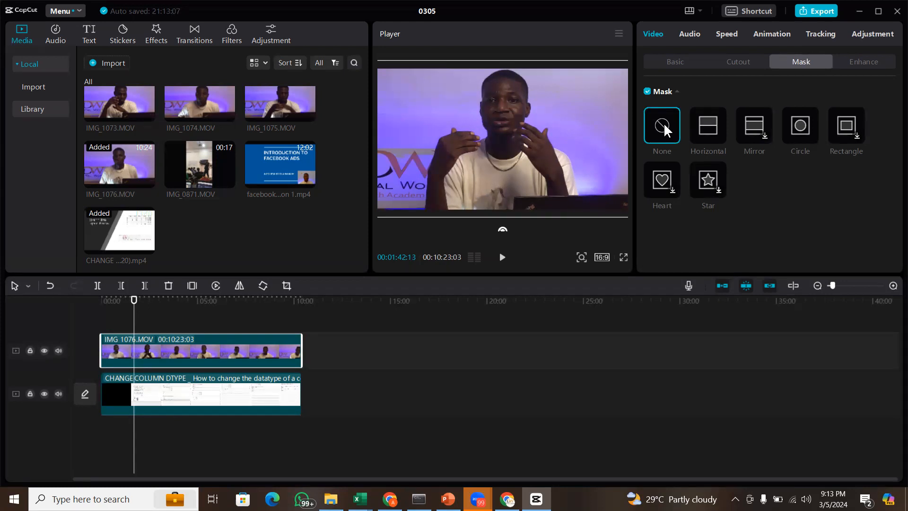
Apply a Rectangle mask to IMG_1076.MOV, move it up to Y 212 and resize it to frame the speaker's head and hands
click(856, 137)
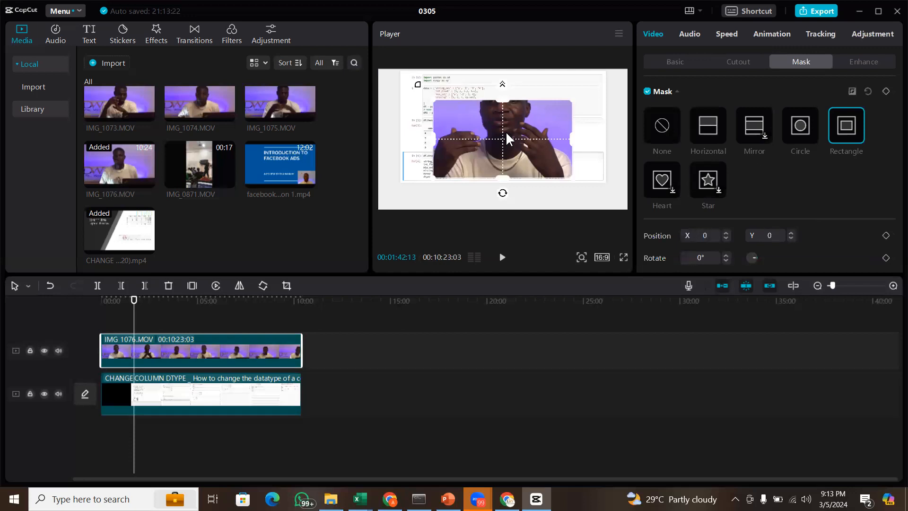
drag(503, 138, 504, 106)
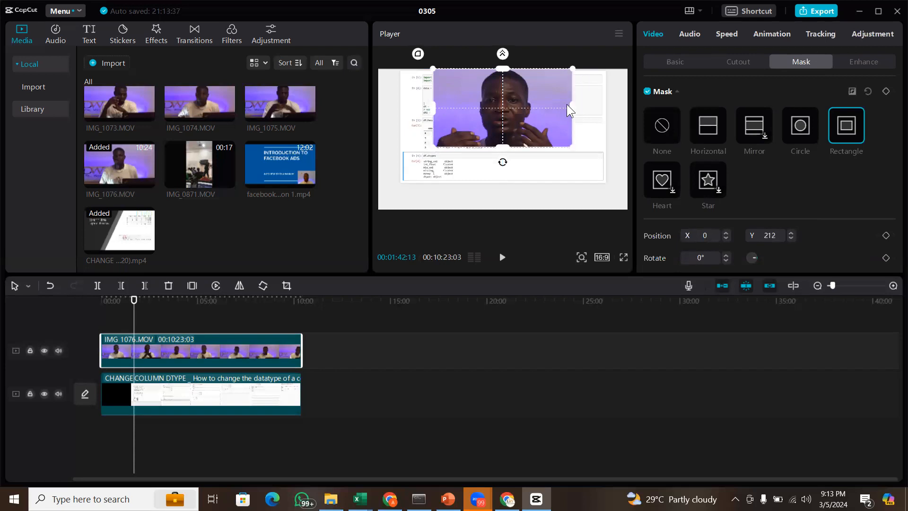
drag(570, 107, 576, 111)
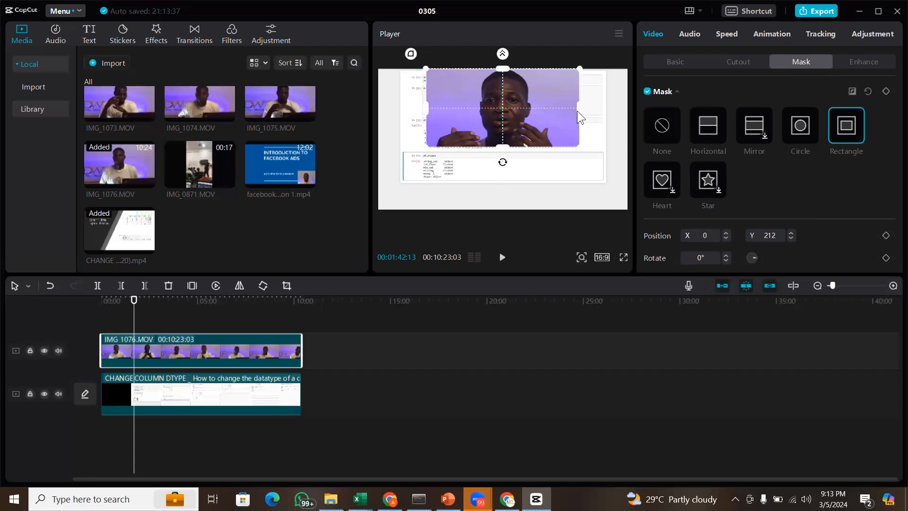
drag(504, 150, 504, 158)
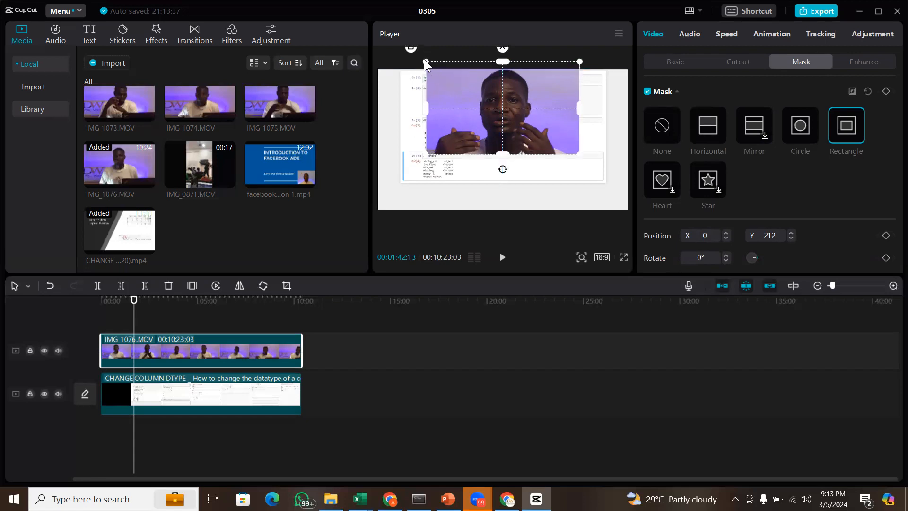
drag(425, 60, 435, 61)
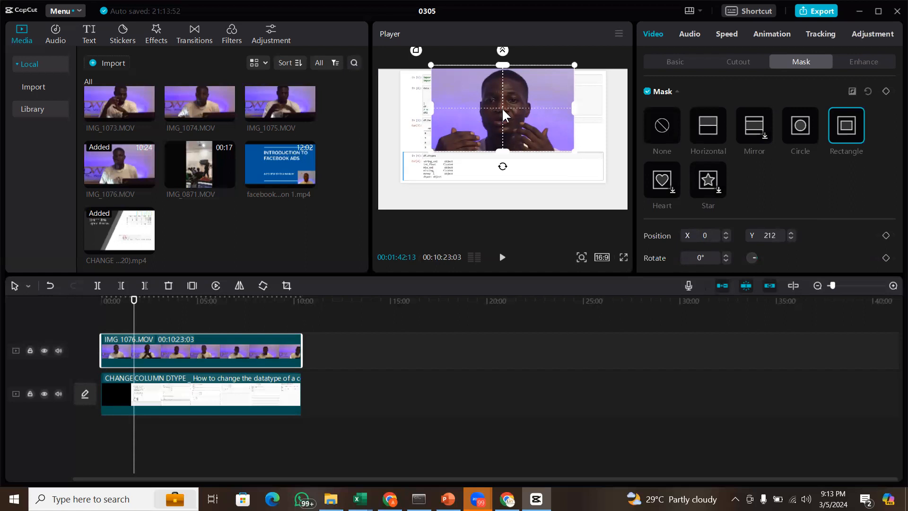
mouse_move(501, 106)
mouse_down()
mouse_move(553, 134)
mouse_move(535, 135)
mouse_move(481, 80)
mouse_move(498, 134)
mouse_move(499, 72)
mouse_move(539, 104)
mouse_move(488, 138)
mouse_move(509, 92)
mouse_move(538, 129)
mouse_move(463, 109)
mouse_move(532, 117)
mouse_move(498, 124)
mouse_move(537, 120)
mouse_move(456, 145)
mouse_move(530, 143)
mouse_move(484, 115)
mouse_move(484, 143)
mouse_move(525, 150)
mouse_move(466, 117)
mouse_move(456, 156)
mouse_move(464, 124)
mouse_move(491, 153)
mouse_move(472, 171)
mouse_move(500, 129)
mouse_move(501, 109)
mouse_up()
drag(500, 150, 501, 156)
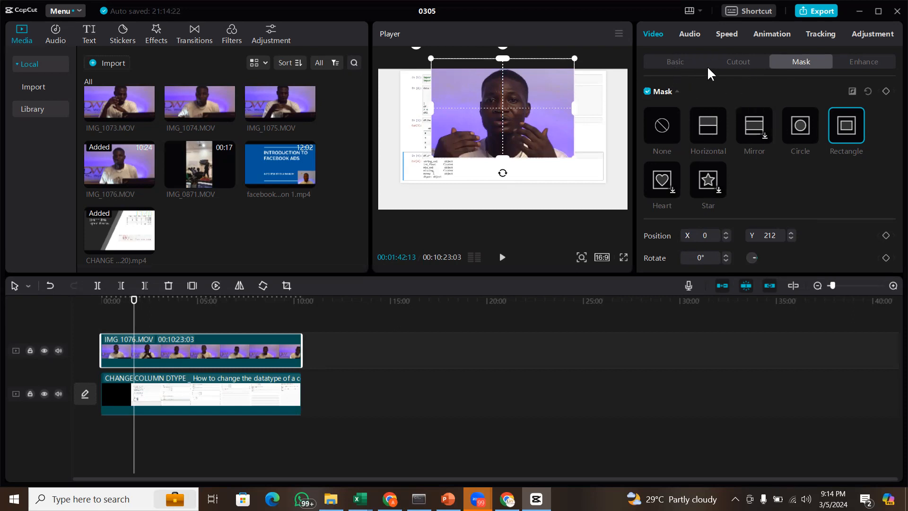
Scale the masked speaker clip to 67% and place it in the frame's lower-right corner at X 1224, Y -900
click(670, 64)
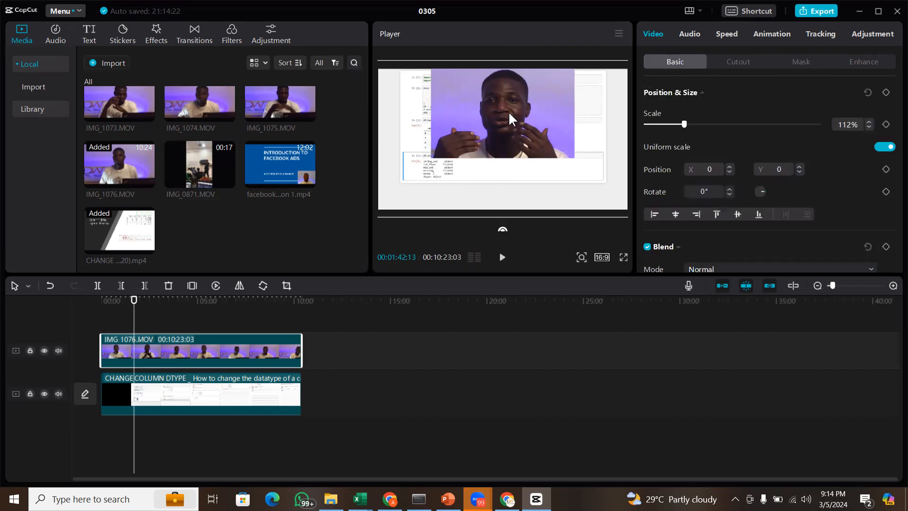
drag(508, 111, 530, 143)
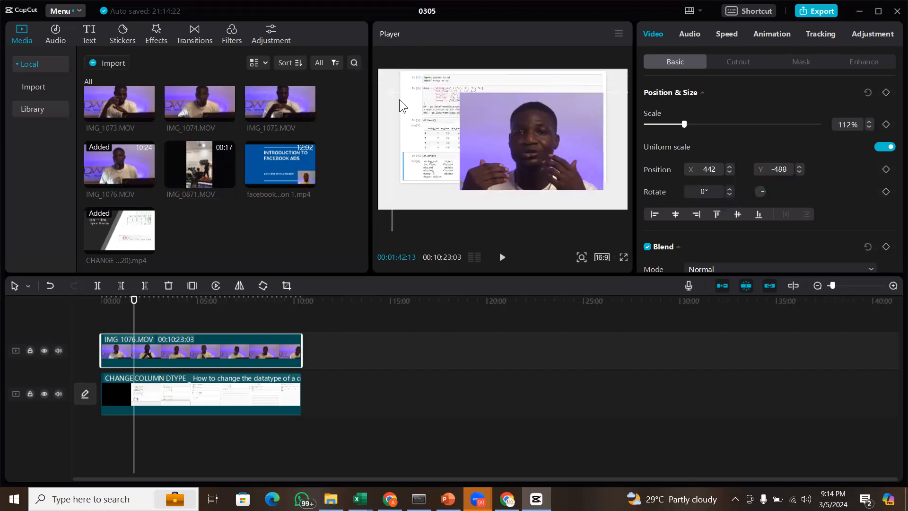
drag(391, 92, 465, 143)
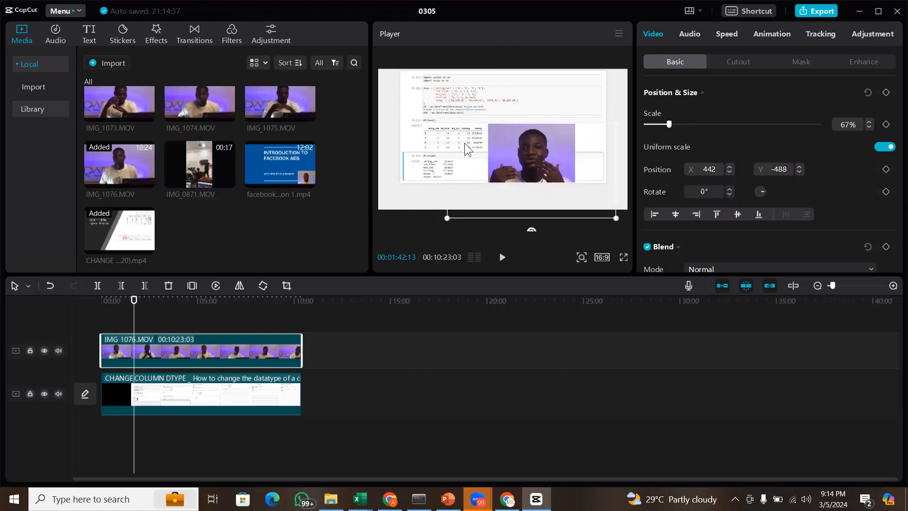
drag(535, 159, 588, 184)
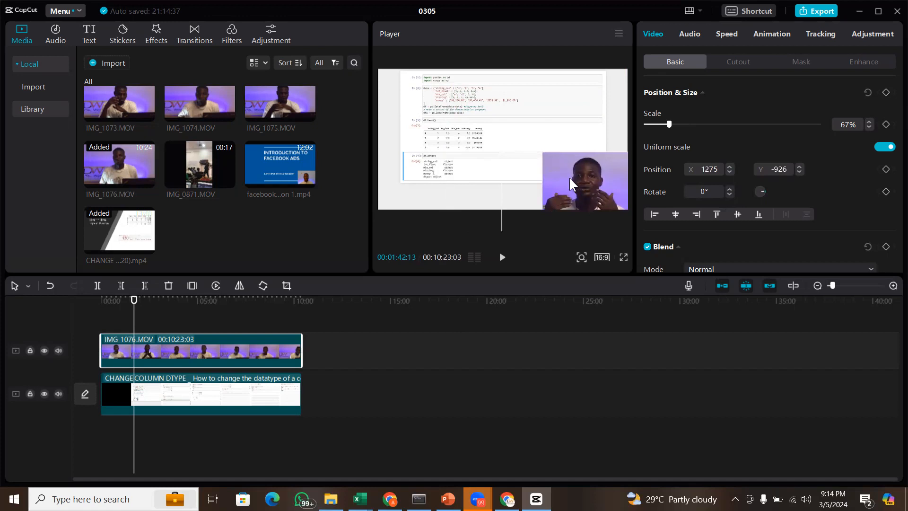
drag(580, 177, 576, 174)
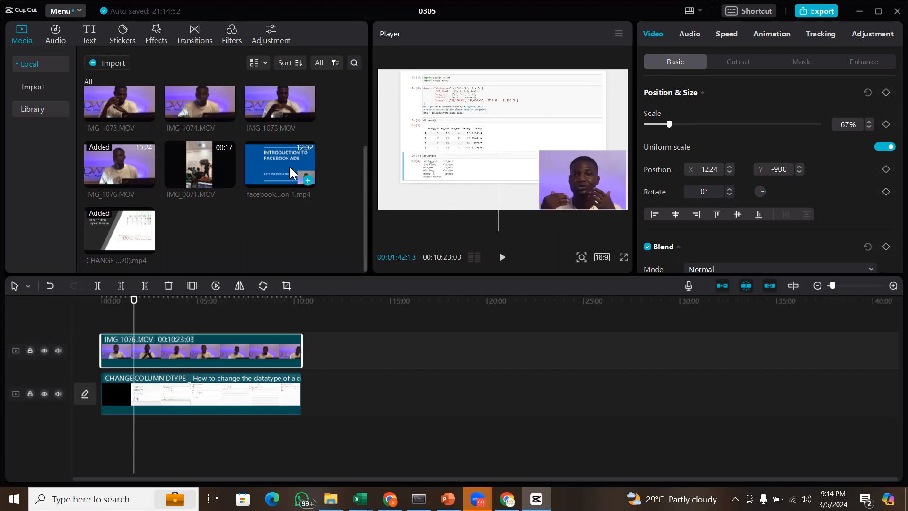
Briefly play the Facebook ads course video to compare its speaker overlay, and return to the IMG_1076.MOV clip
click(289, 172)
key(space)
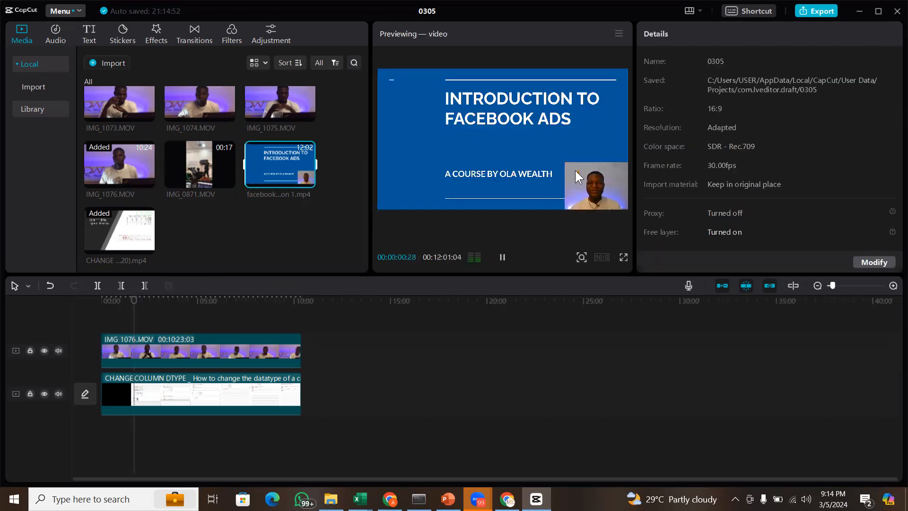
click(502, 258)
click(185, 353)
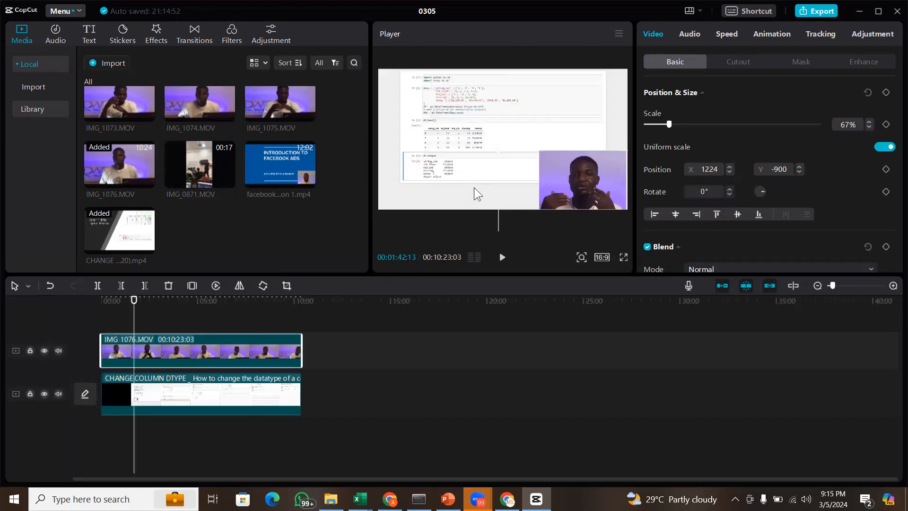
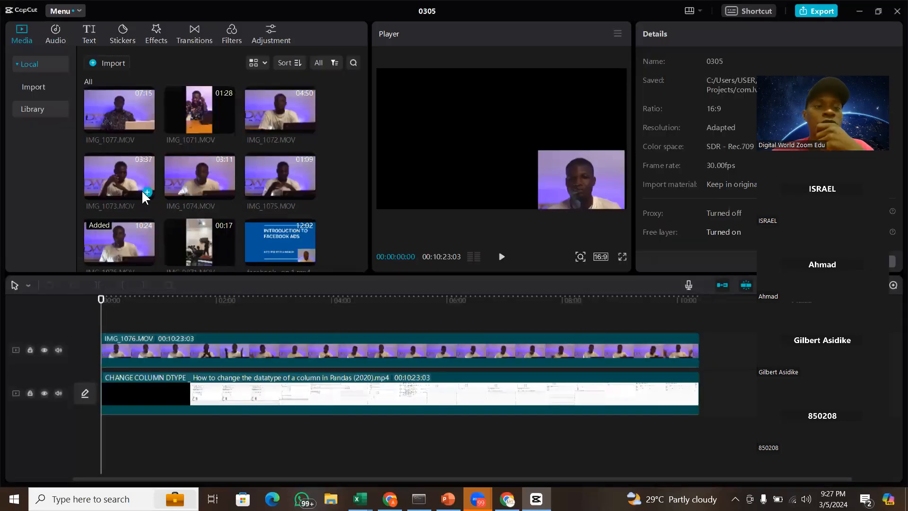
Delete both the IMG_1076.MOV clip and the Pandas screen recording from the timeline, and add IMG_1077.MOV at its start
click(162, 346)
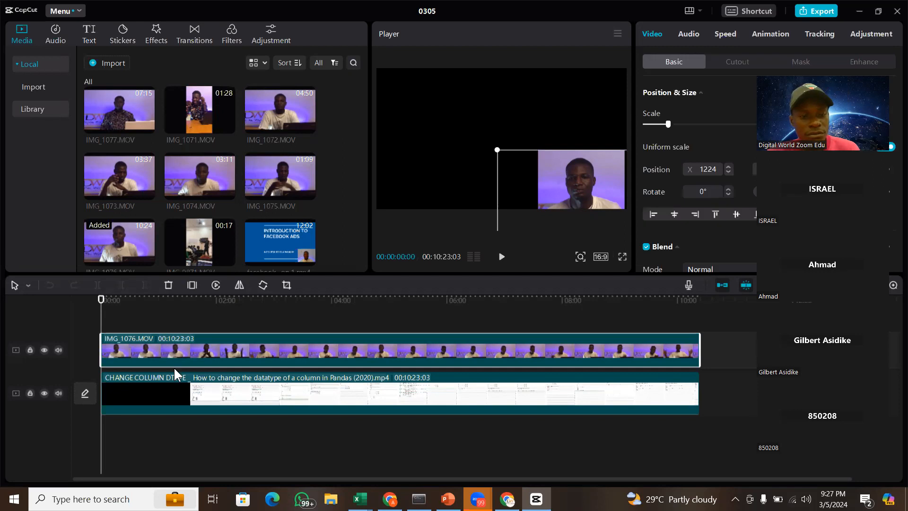
key(Delete)
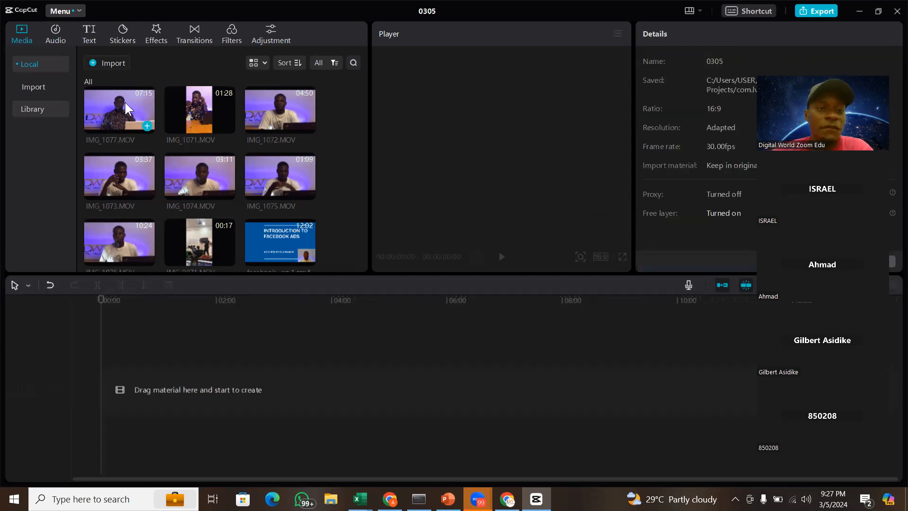
drag(126, 109, 131, 395)
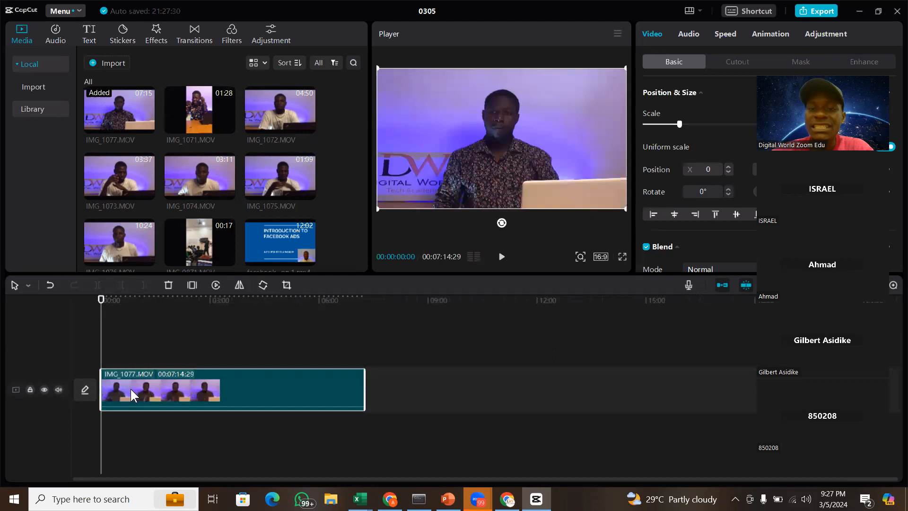
Play the first few seconds of IMG_1077.MOV in short bursts to review the speaker's footage
key(space)
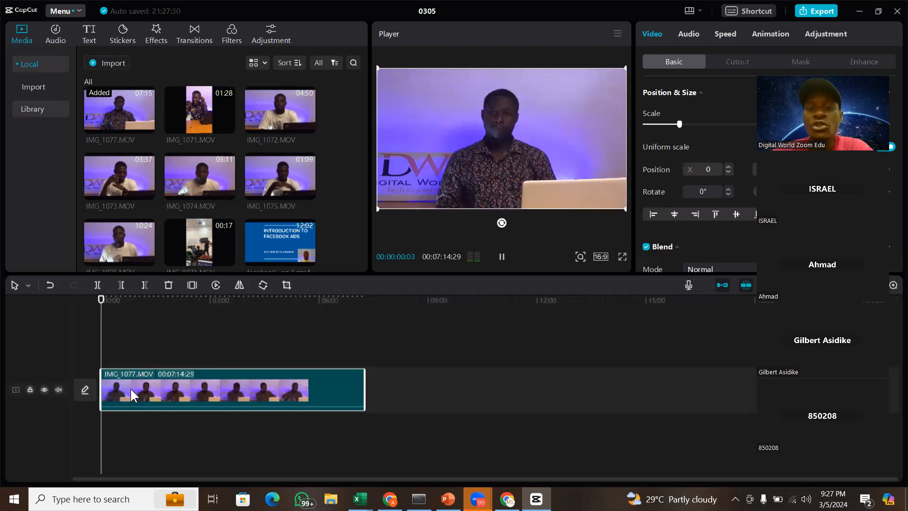
key(space)
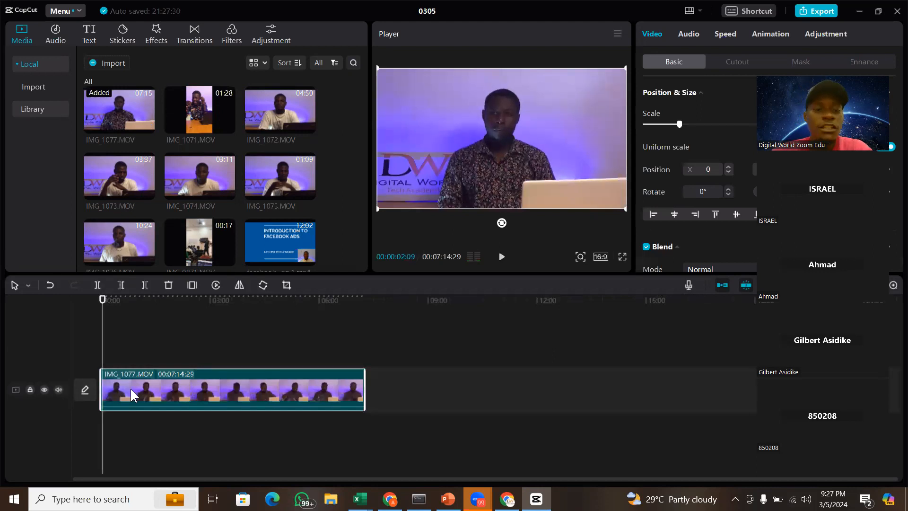
key(space)
key(space)
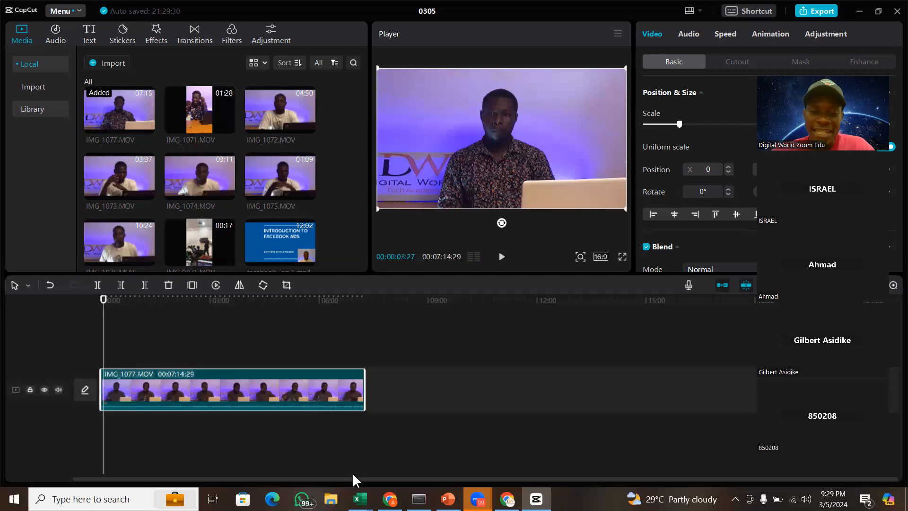
Switch to the Chrome window with the Google Calendar event and open YouTube in a new tab
mouse_move(389, 499)
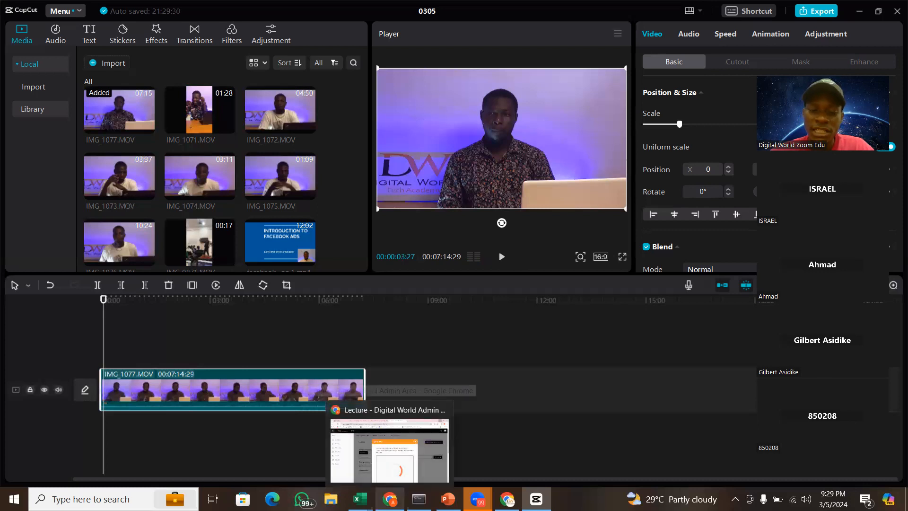
click(504, 450)
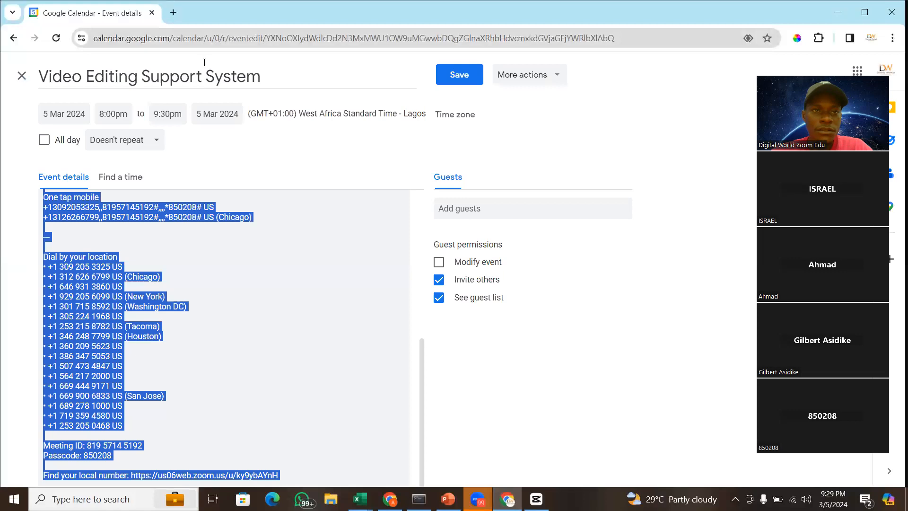
click(632, 77)
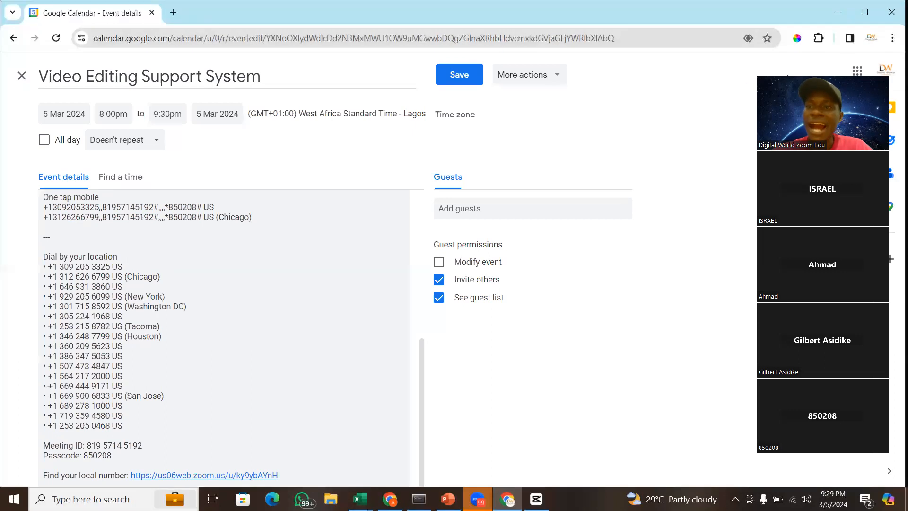
click(857, 70)
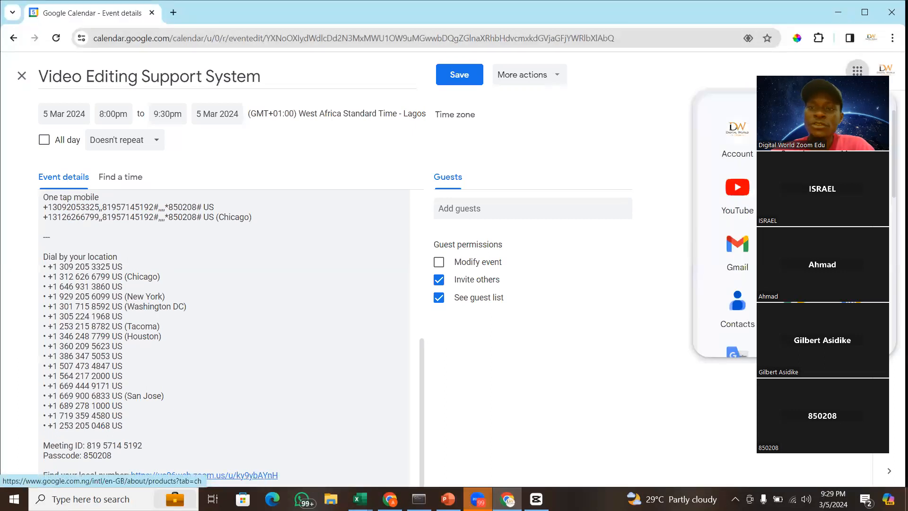
click(743, 188)
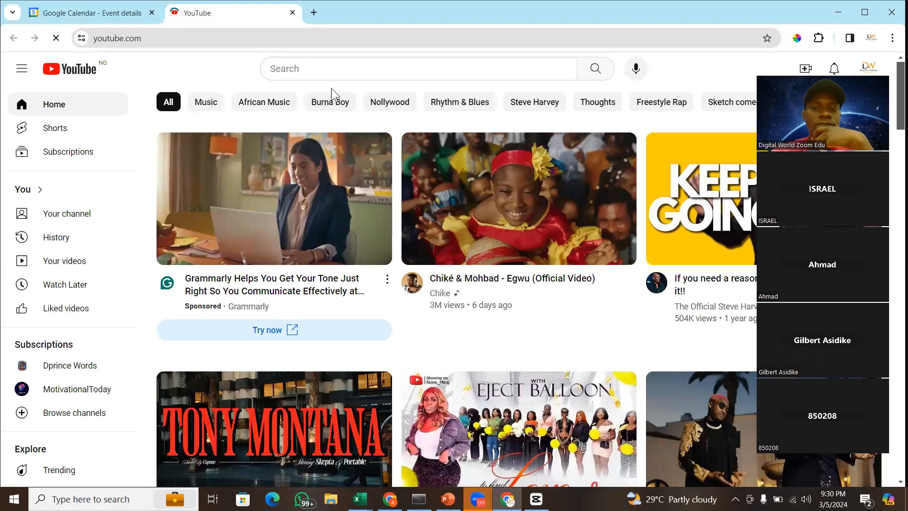
Browse the YouTube home feed and its Shorts section for a short video to combine with the speaker clip
click(311, 68)
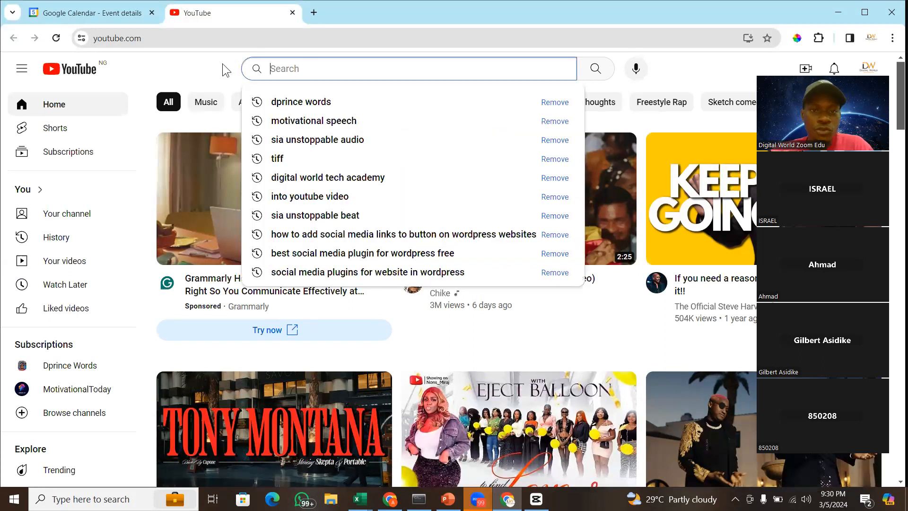
click(617, 198)
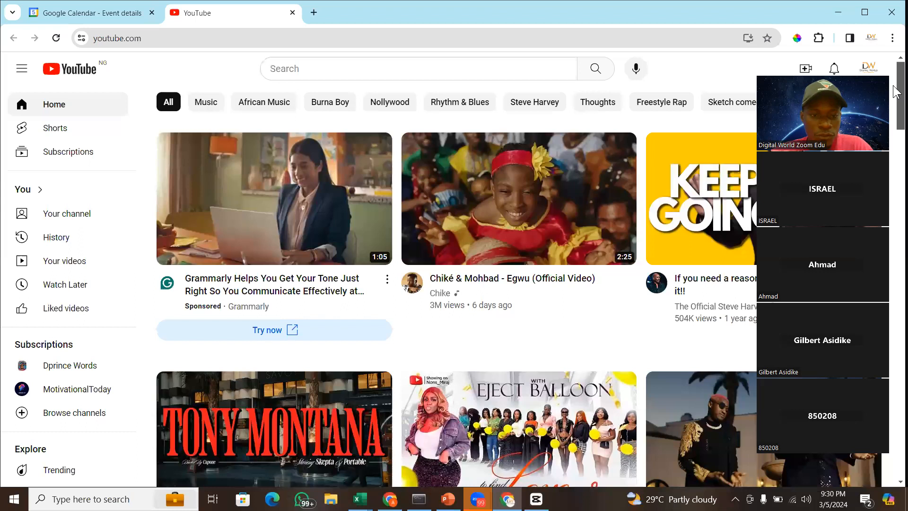
scroll(896, 118, down, 3)
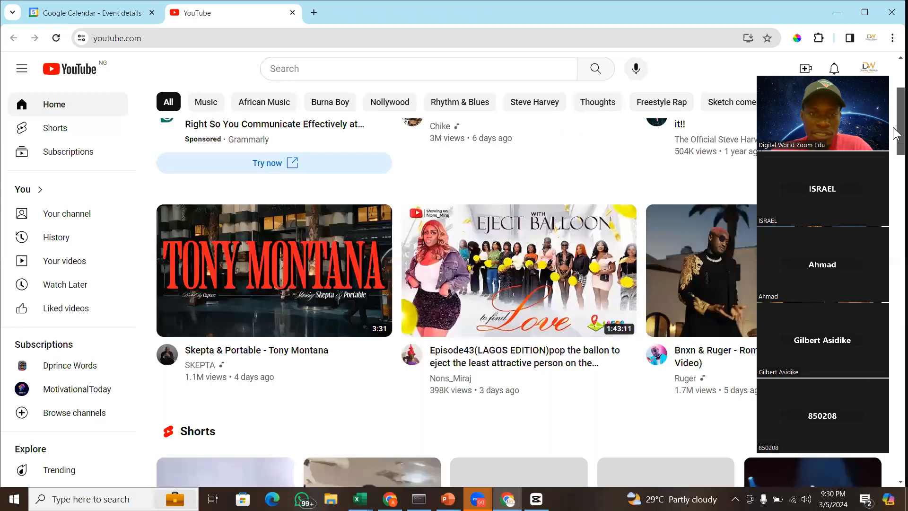
scroll(896, 132, down, 2)
scroll(895, 123, up, 1)
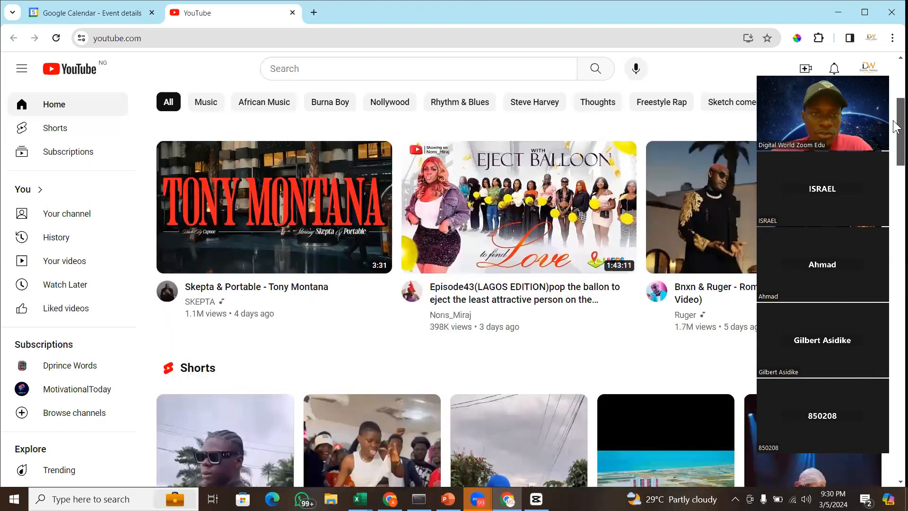
scroll(896, 137, down, 1)
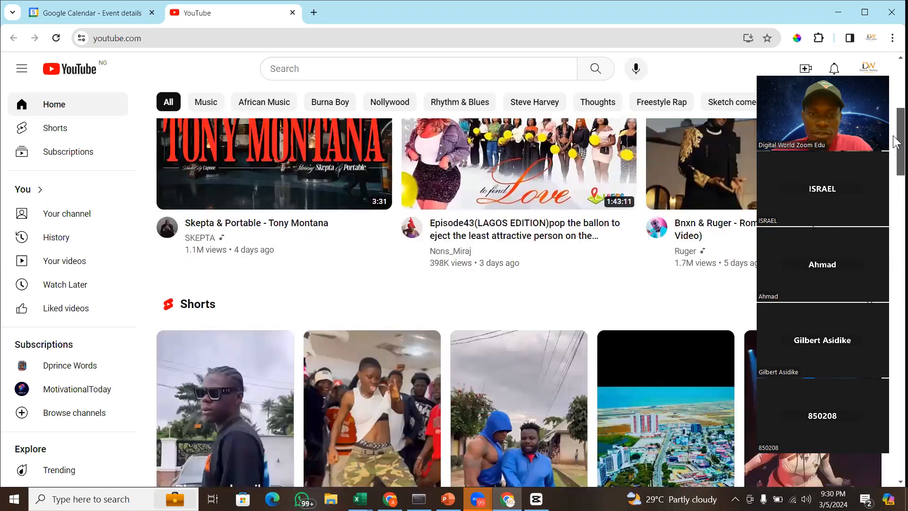
scroll(896, 151, down, 1)
scroll(896, 187, down, 3)
scroll(896, 191, down, 2)
scroll(895, 171, down, 1)
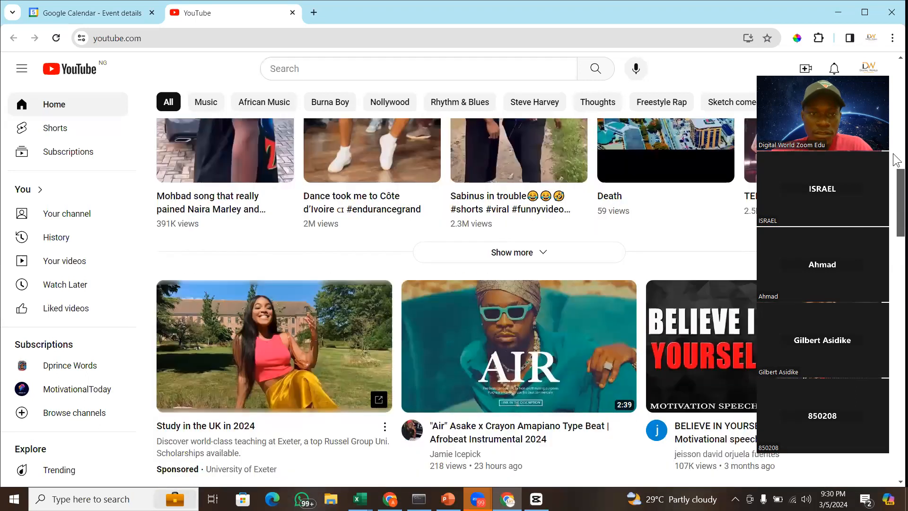
scroll(896, 160, up, 4)
scroll(896, 175, down, 1)
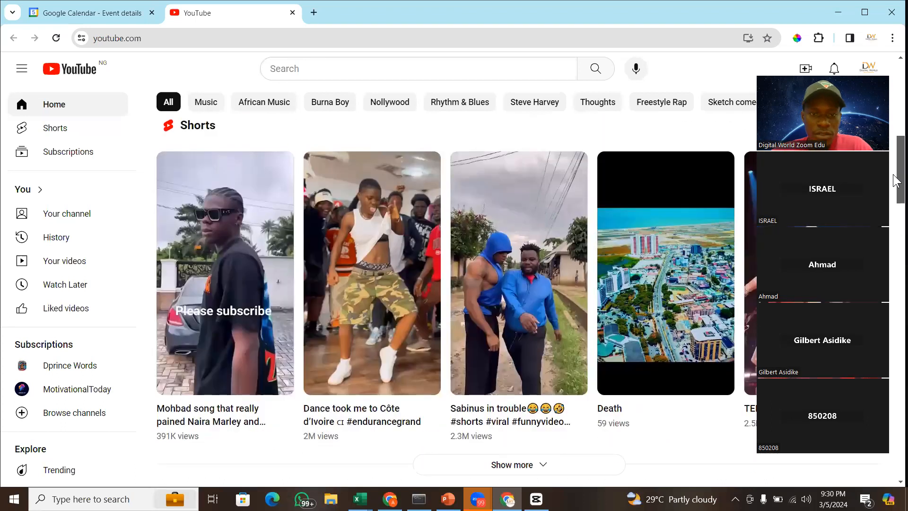
scroll(896, 198, down, 2)
scroll(896, 218, down, 4)
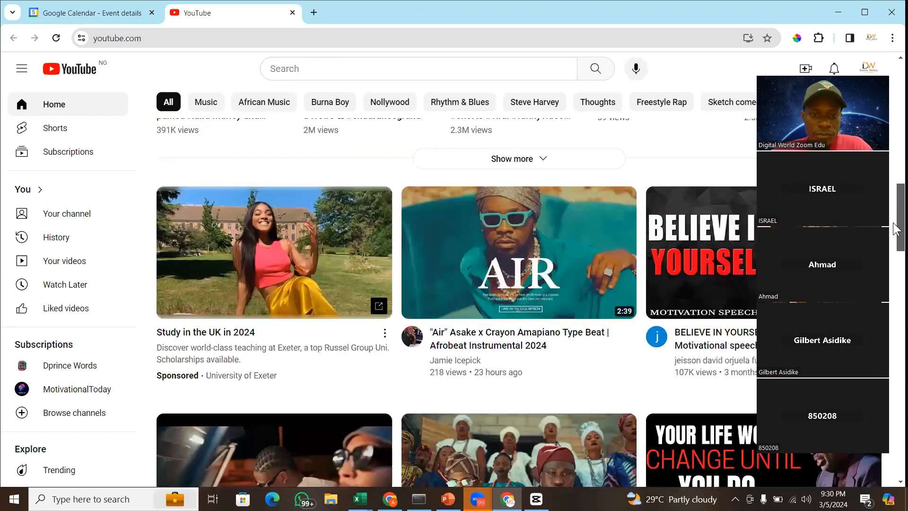
scroll(895, 222, down, 2)
scroll(896, 172, up, 6)
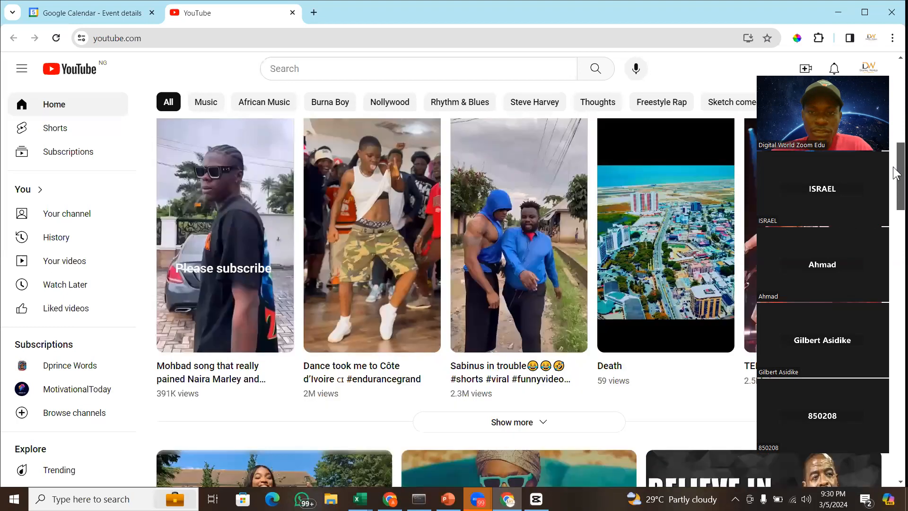
drag(897, 167, 898, 167)
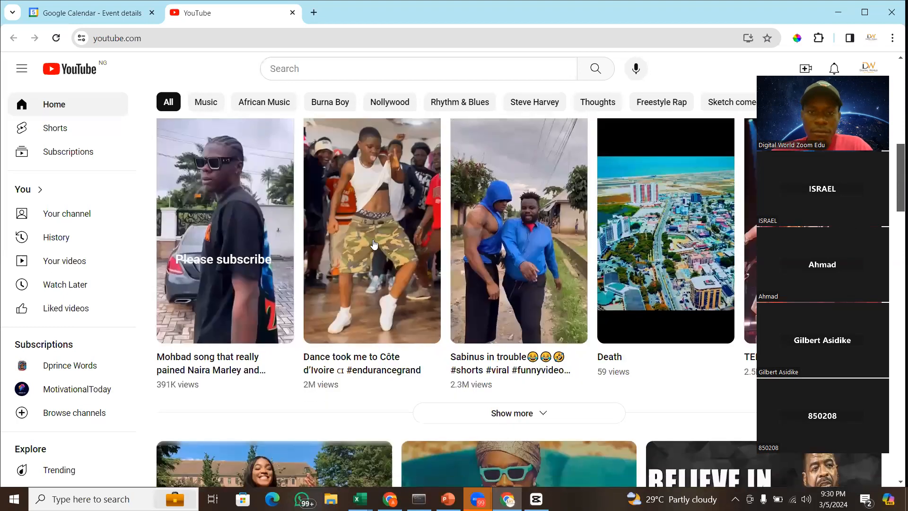
Open the "Sabinus in trouble" Short, mute its sound and pause it
click(523, 238)
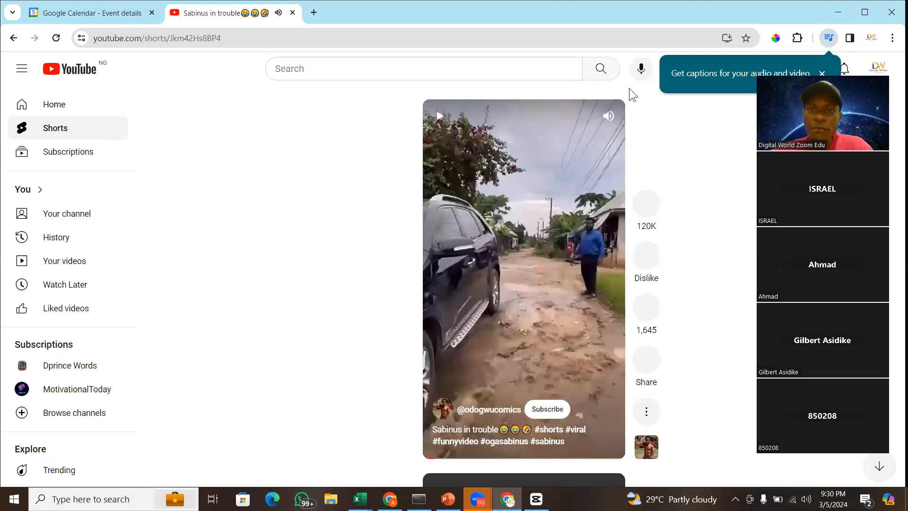
click(613, 118)
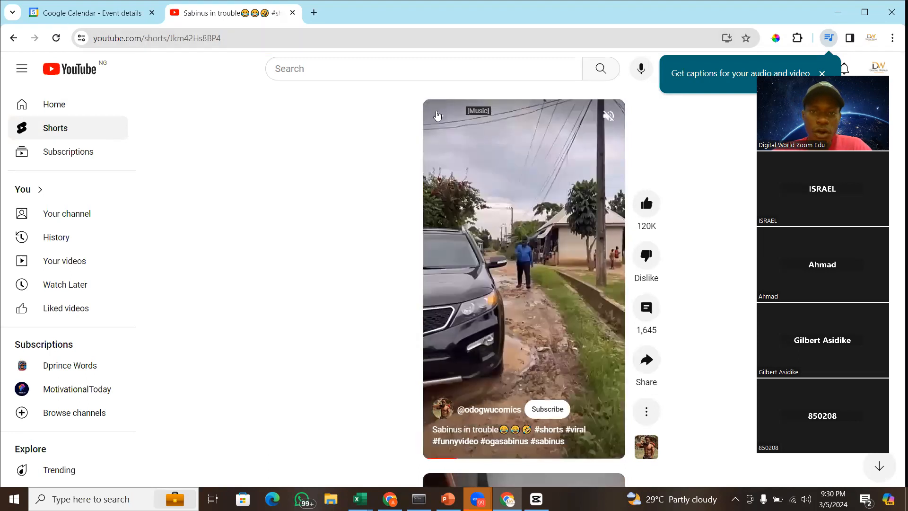
click(439, 118)
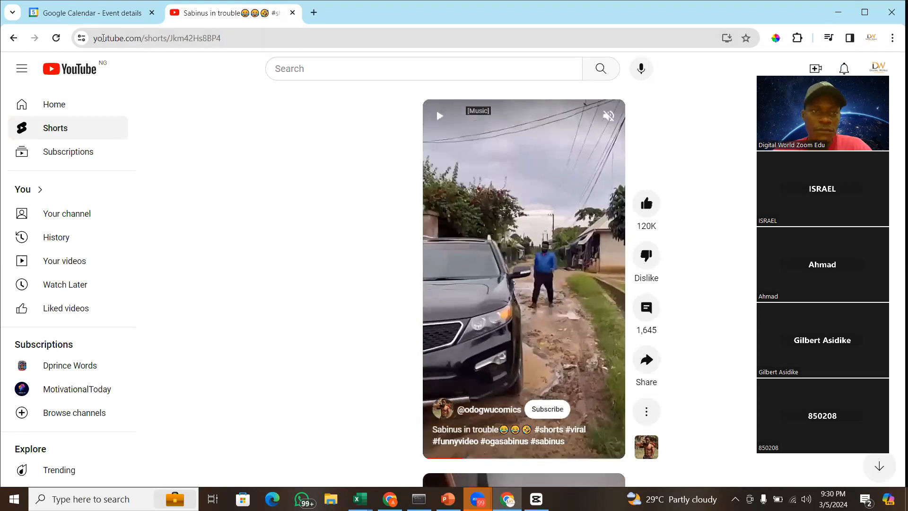
click(96, 39)
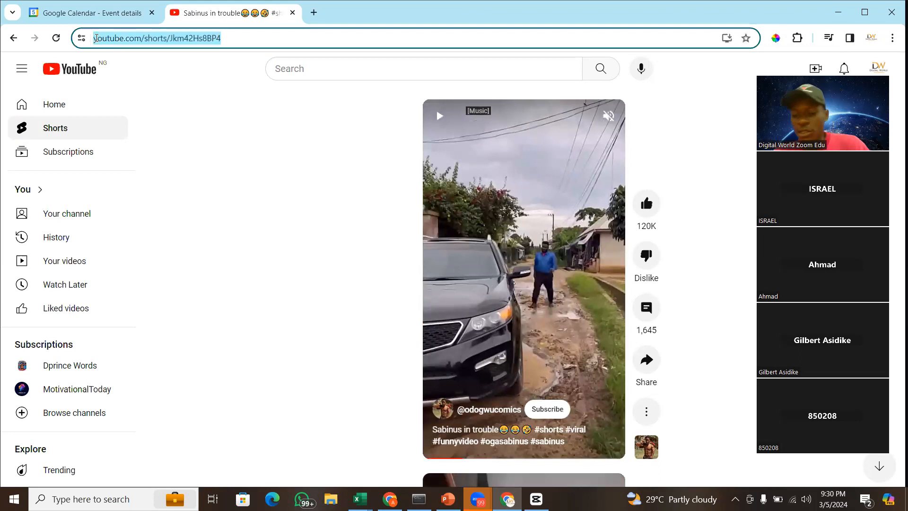
click(95, 38)
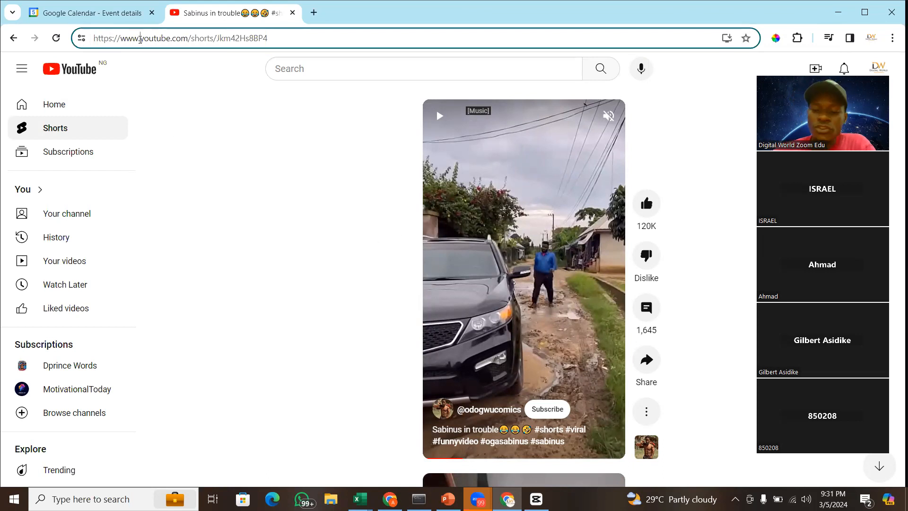
click(139, 40)
key(BackSpace)
key(BackSpace)
key(BackSpace)
key(BackSpace)
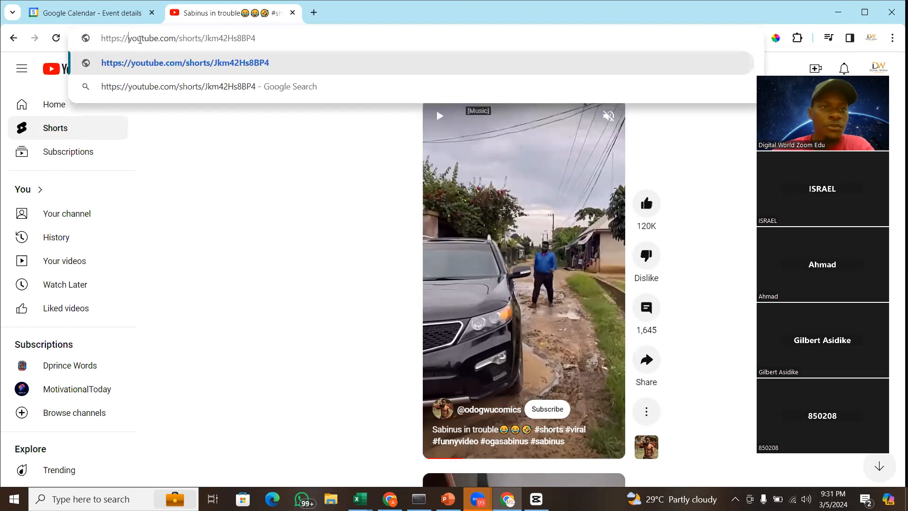
text(ss)
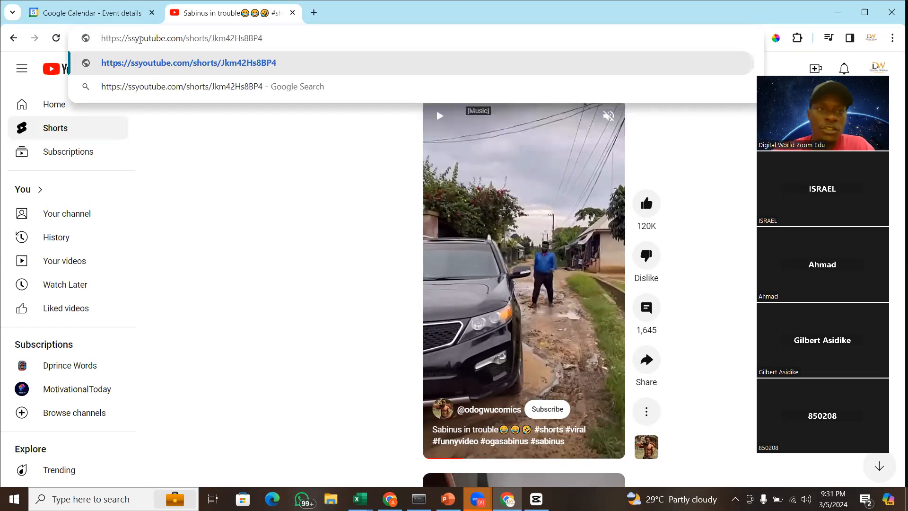
key(Return)
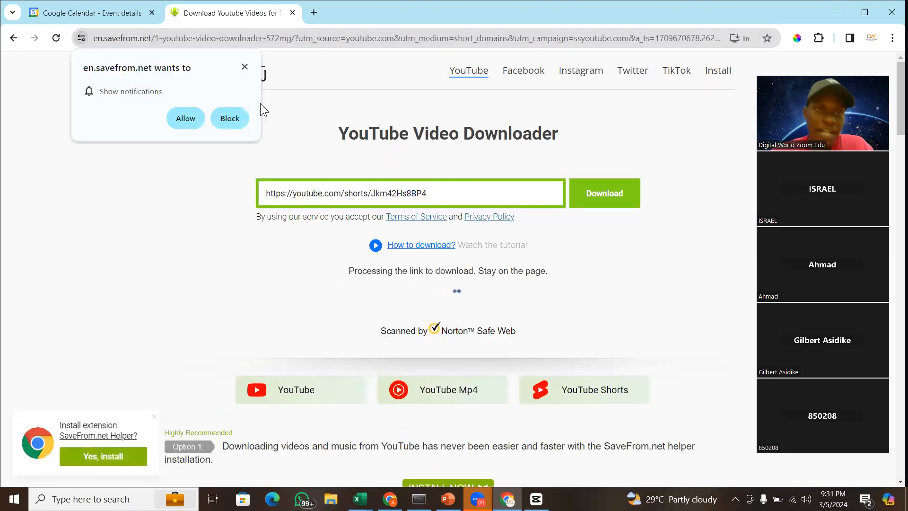
Block notifications from en.savefrom.net and download the "Sabinus in trouble" Short as MP4 720
click(237, 115)
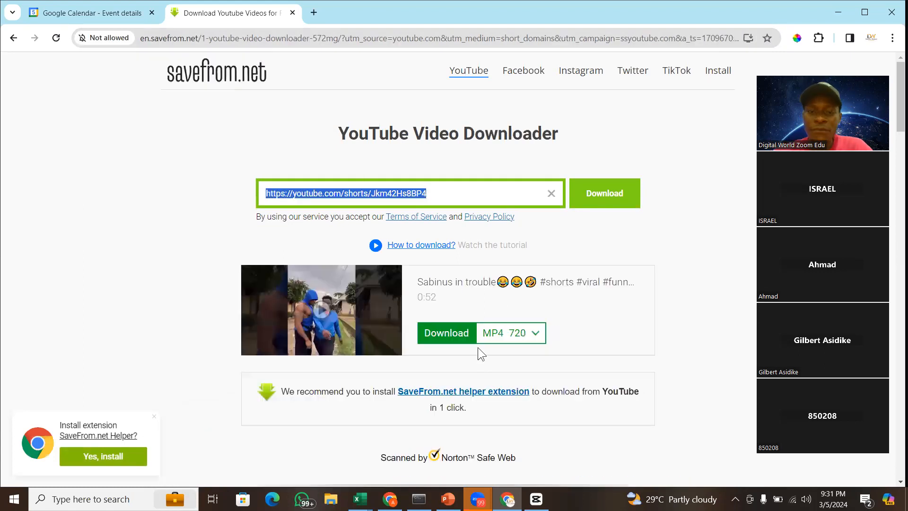
click(535, 336)
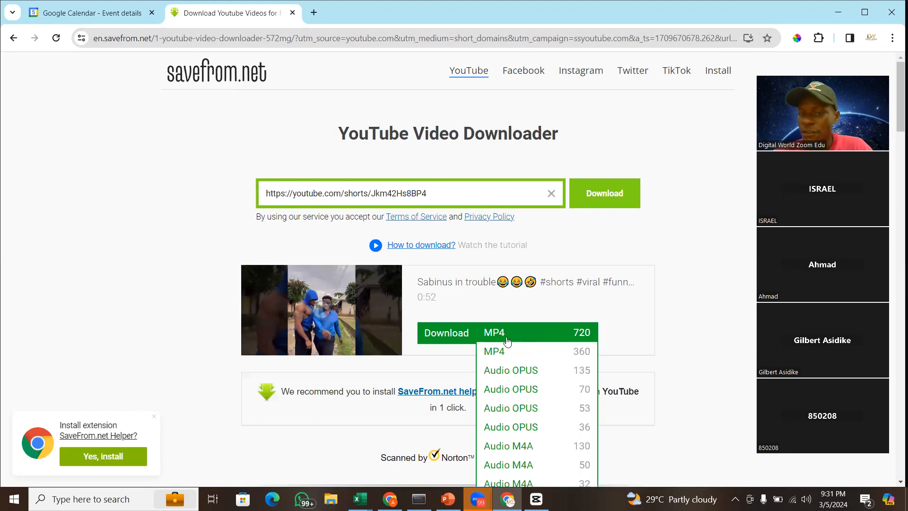
click(507, 337)
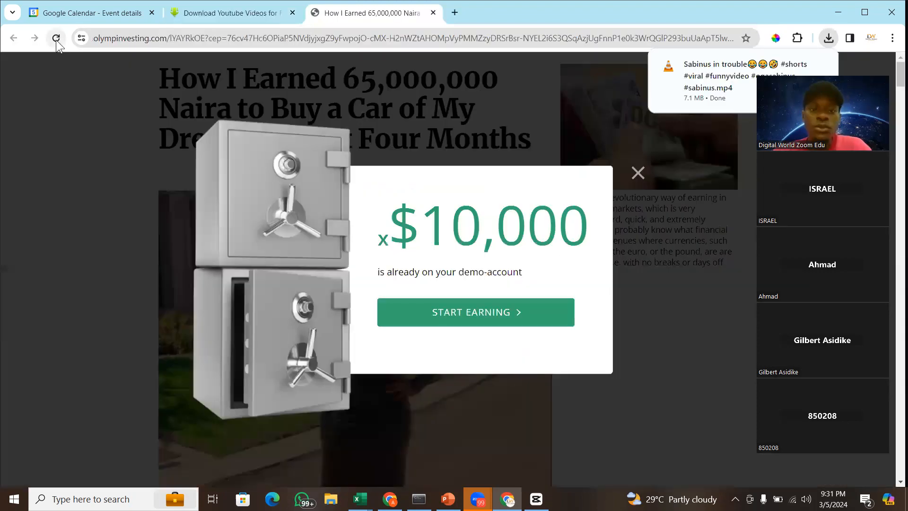
Close the browser and import the downloaded "Sabinus in trouble" MP4 from the Downloads folder into the CapCut media library
click(895, 18)
click(894, 18)
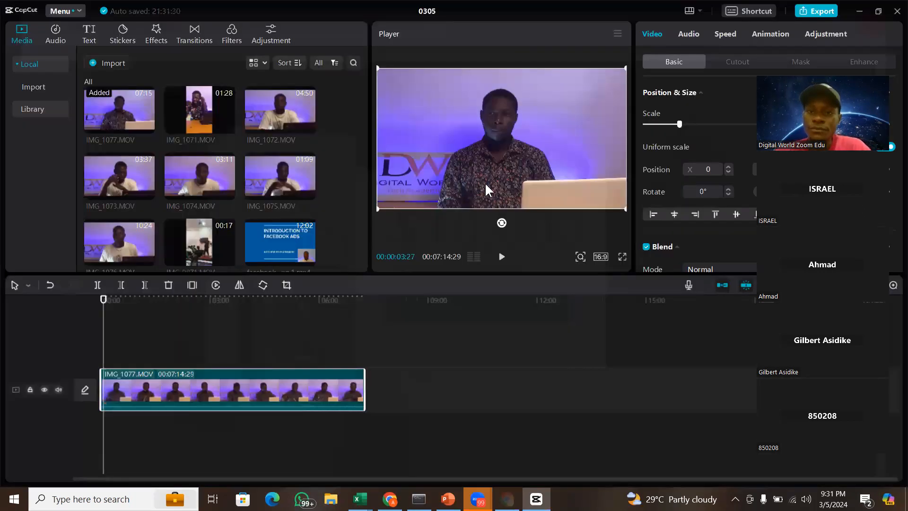
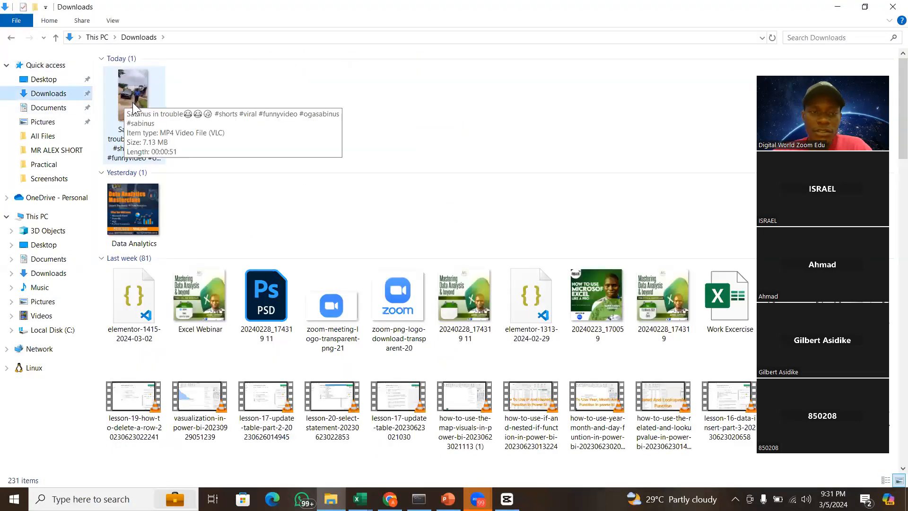
click(133, 102)
drag(333, 259, 422, 376)
drag(285, 239, 264, 212)
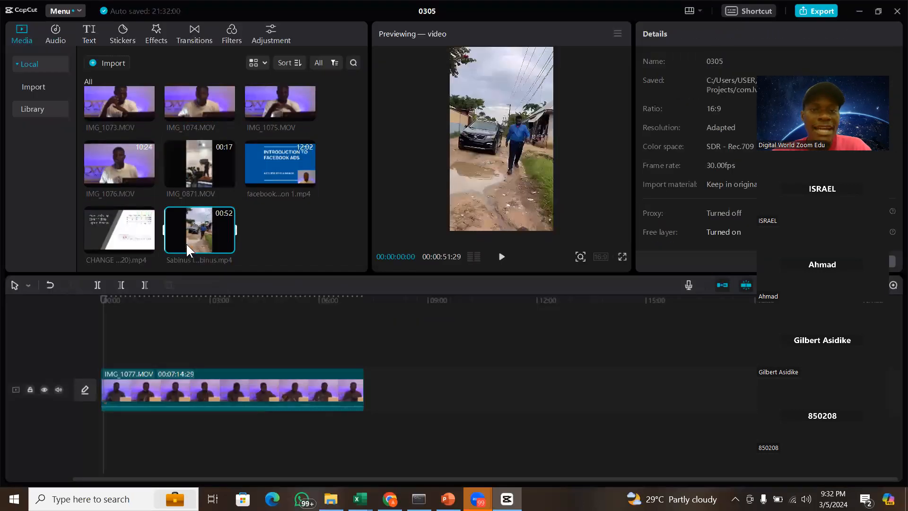
Replace IMG_1077.MOV on the timeline with the "Sabinus in trouble" clip and set the project's aspect ratio to 9:16
mouse_move(185, 243)
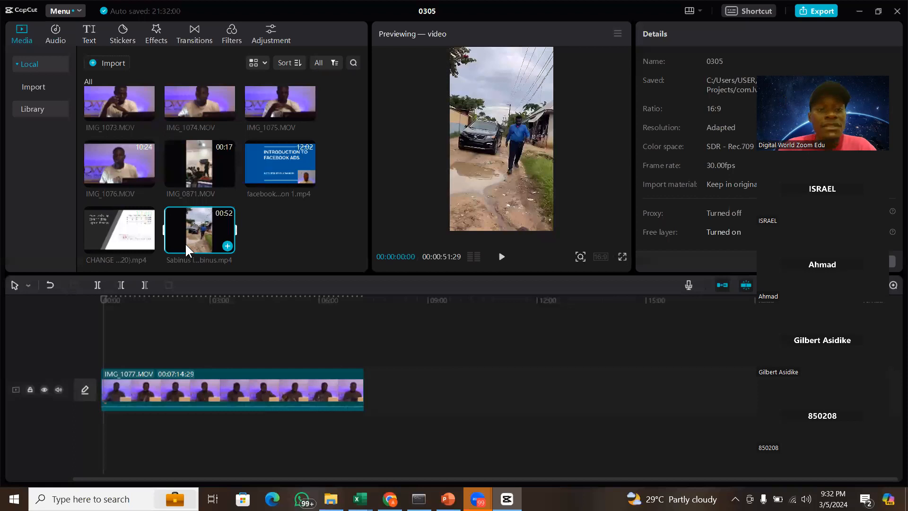
click(199, 393)
key(Delete)
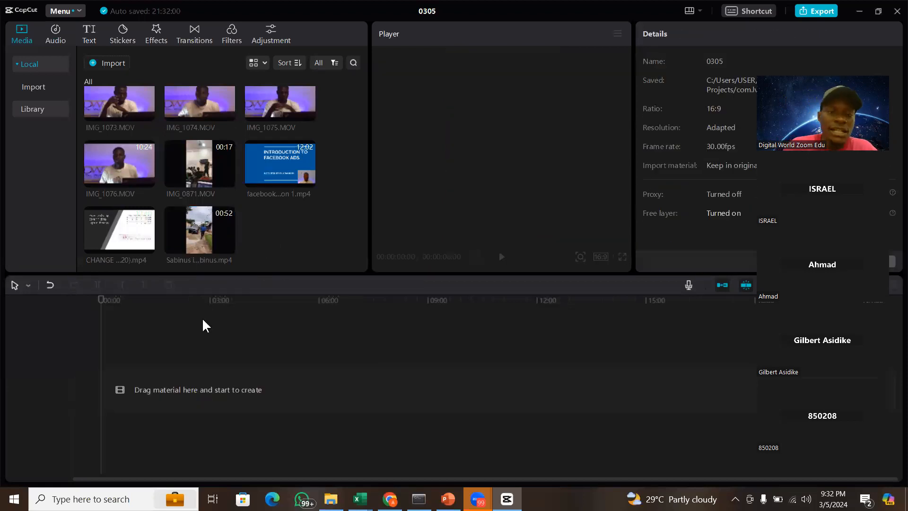
drag(196, 231, 166, 379)
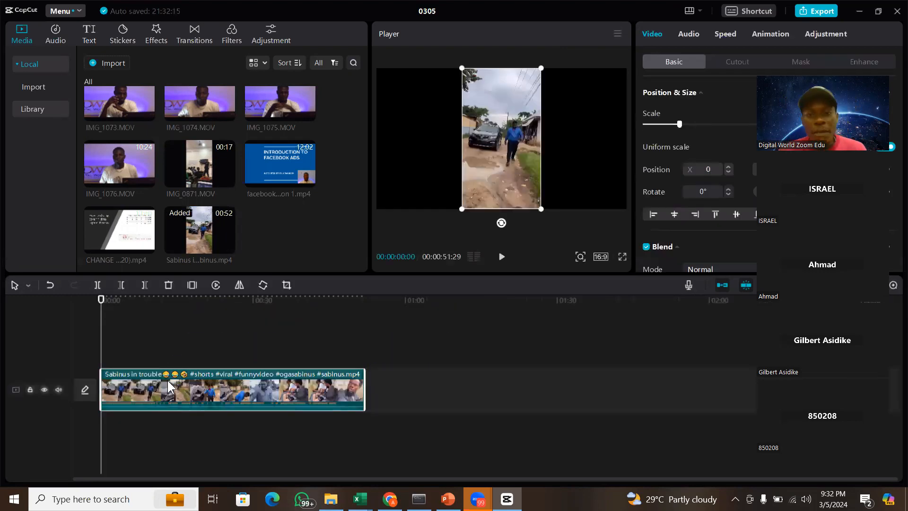
click(599, 257)
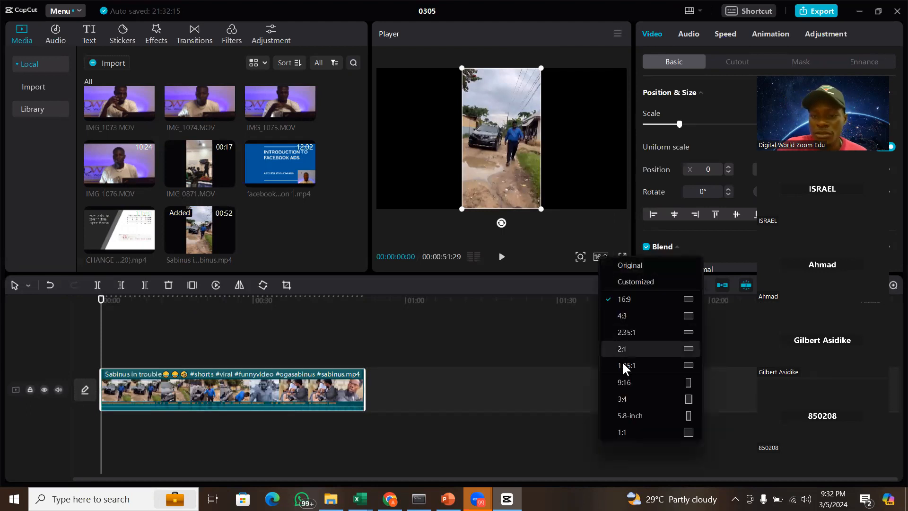
click(625, 382)
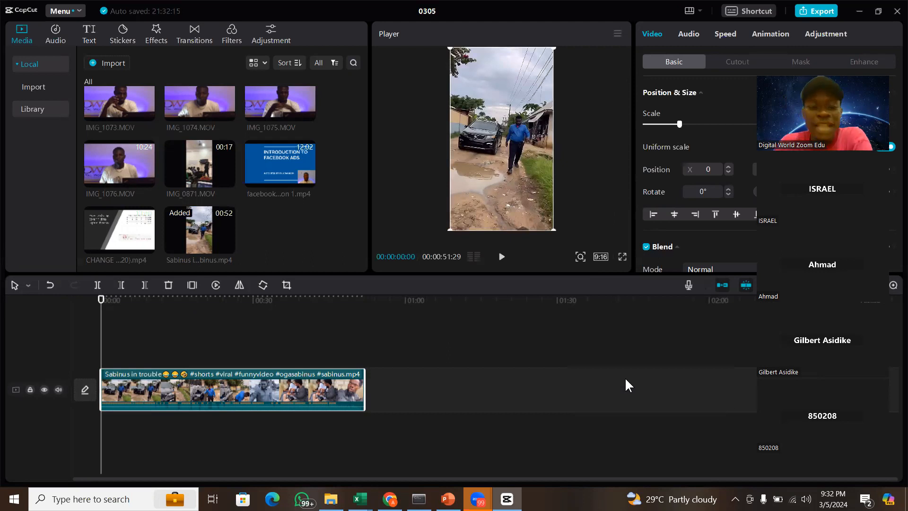
Play through the opening of the "Sabinus in trouble" clip, partly in full screen, pausing to examine the footage
key(space)
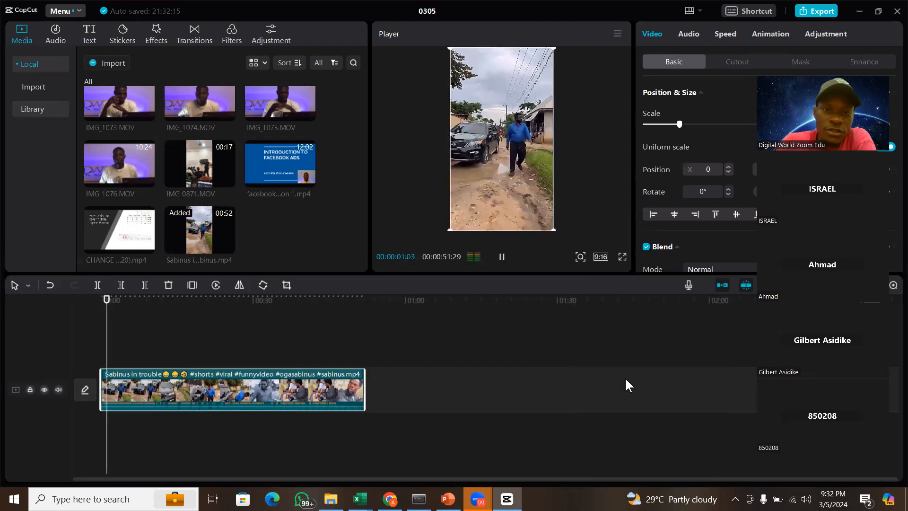
key(space)
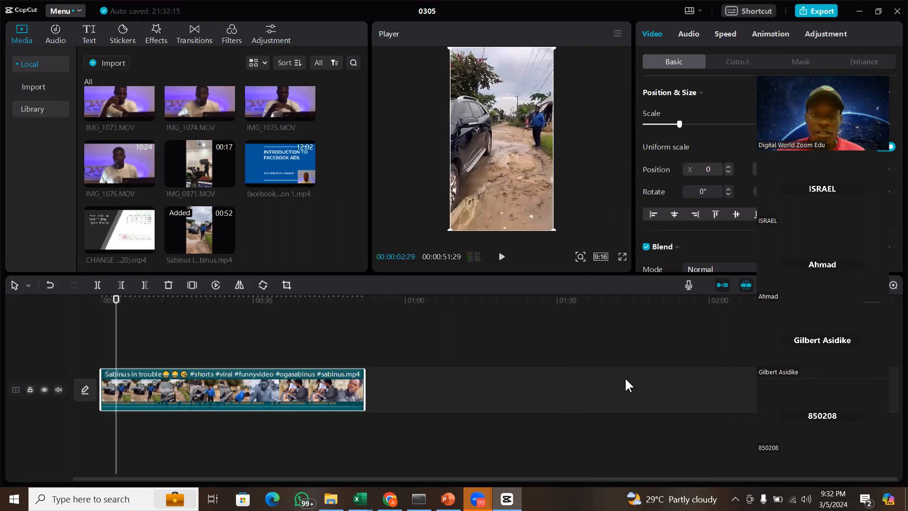
key(space)
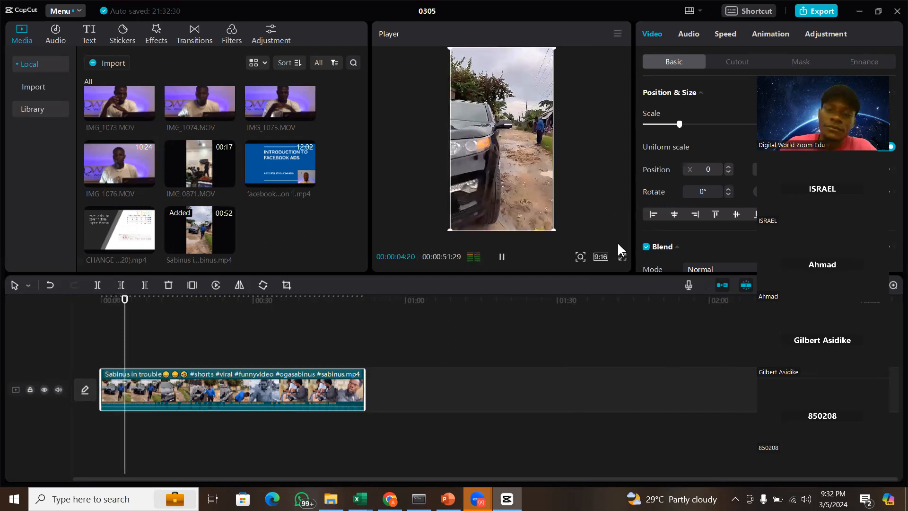
click(622, 256)
key(space)
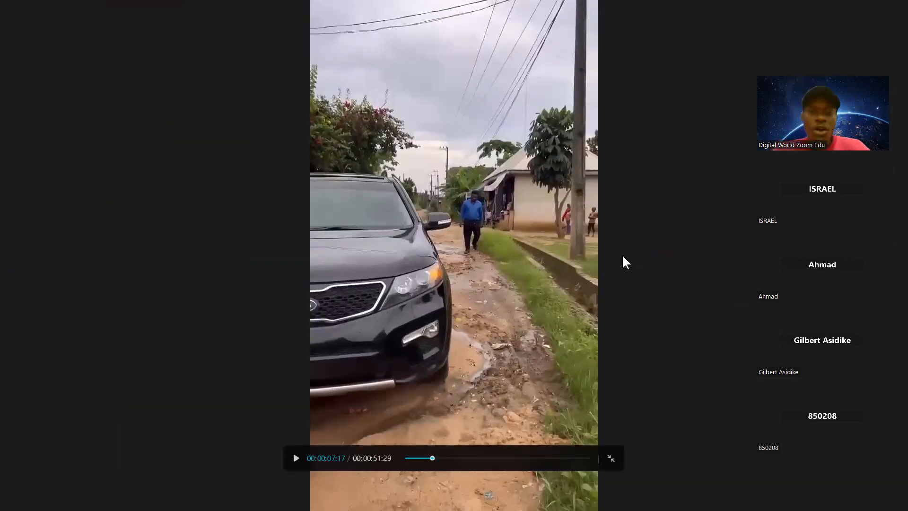
key(Escape)
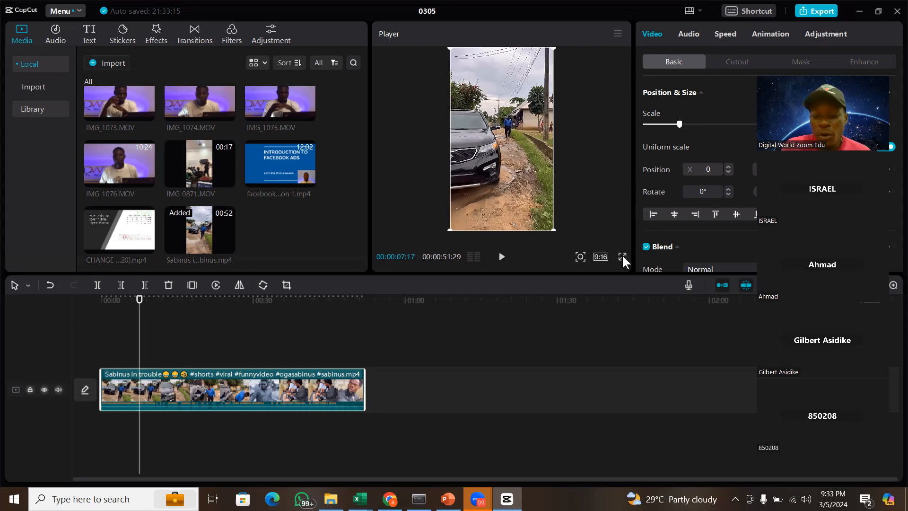
key(space)
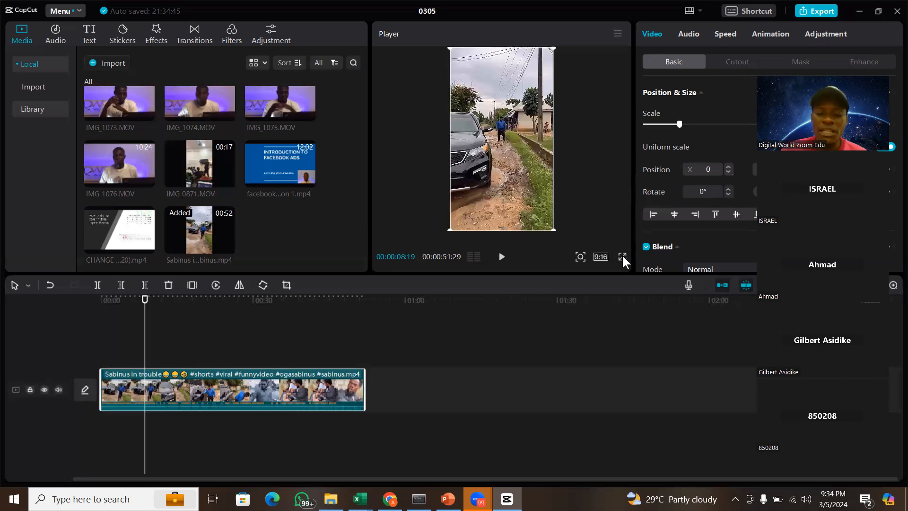
key(space)
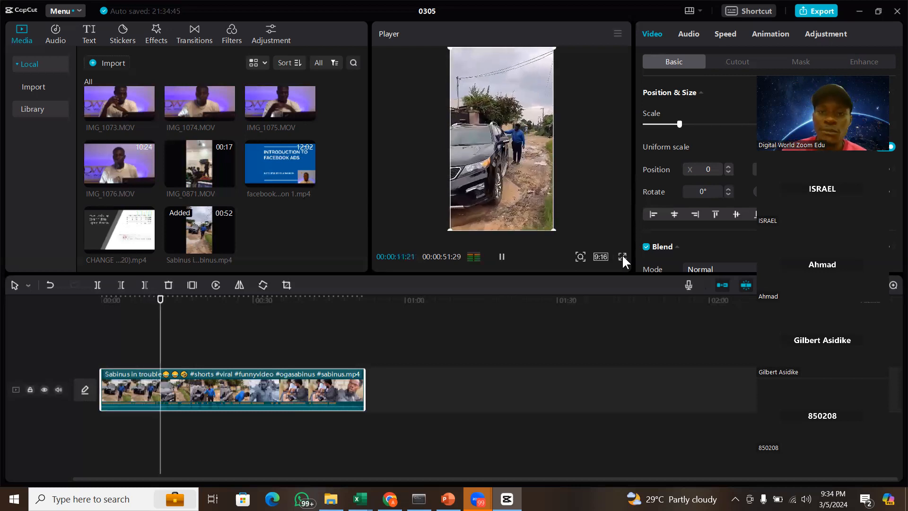
key(space)
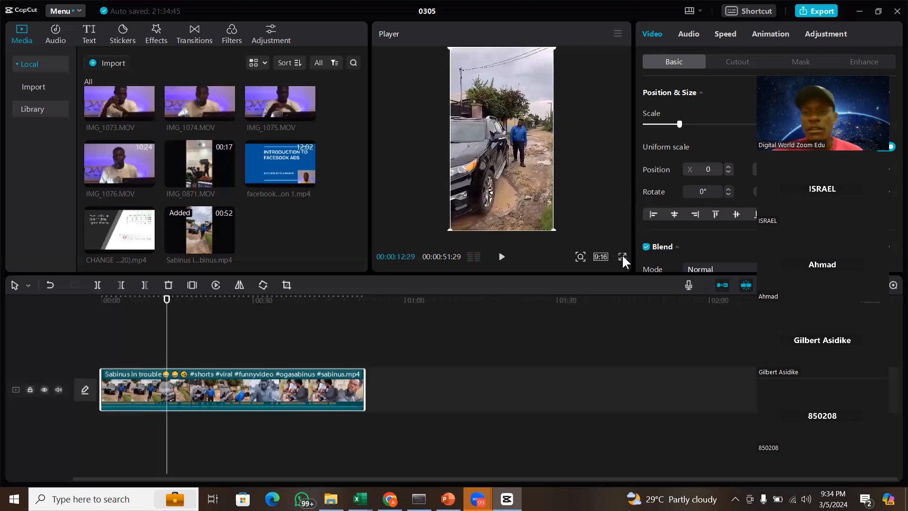